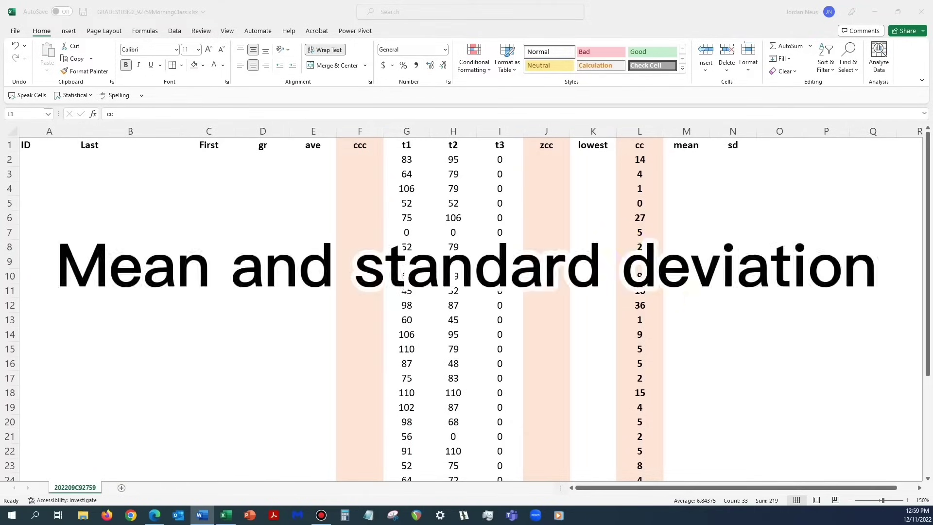
Step: Enter =AVERAGE(L2:L33) in M2 to get the cc mean of 6.84375
{"action": "left_click", "coordinate": [690, 146]}
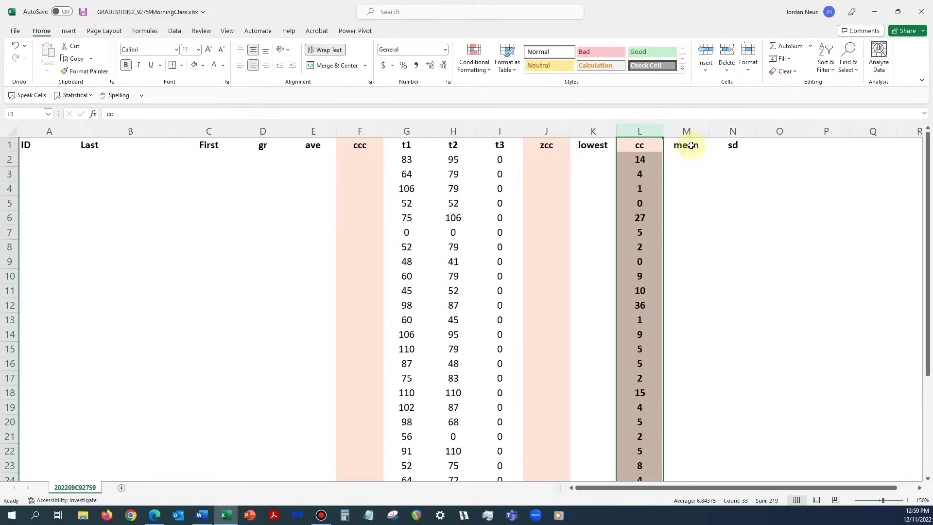
{"action": "left_click", "coordinate": [740, 153]}
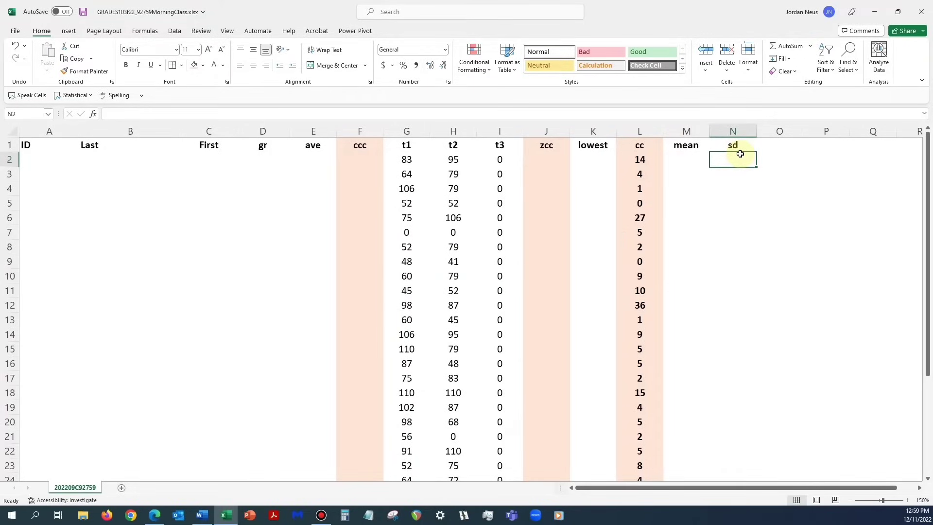
{"action": "left_click", "coordinate": [687, 159]}
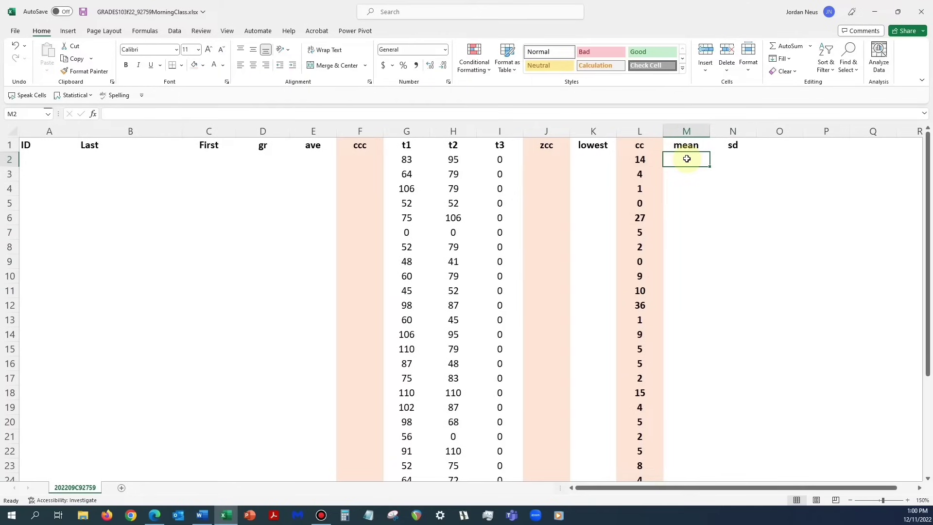
{"action": "type", "text": "="}
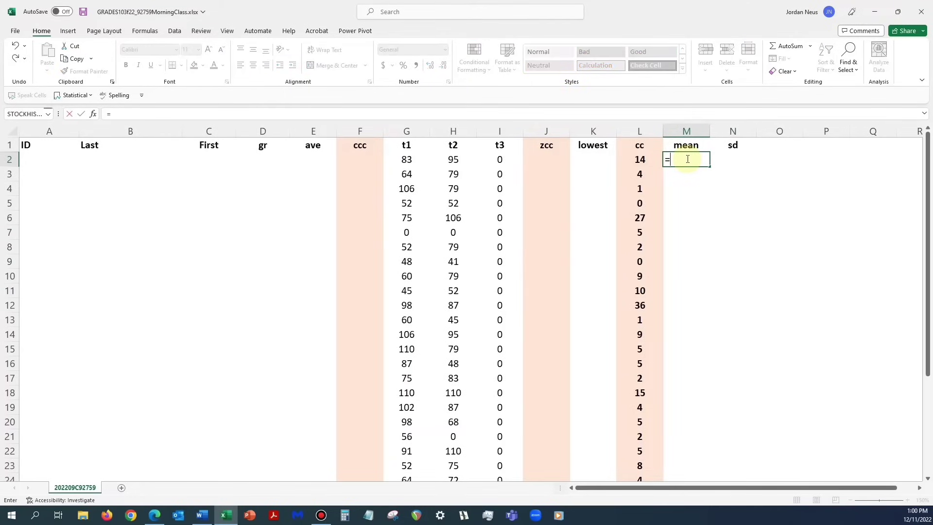
{"action": "type", "text": "av"}
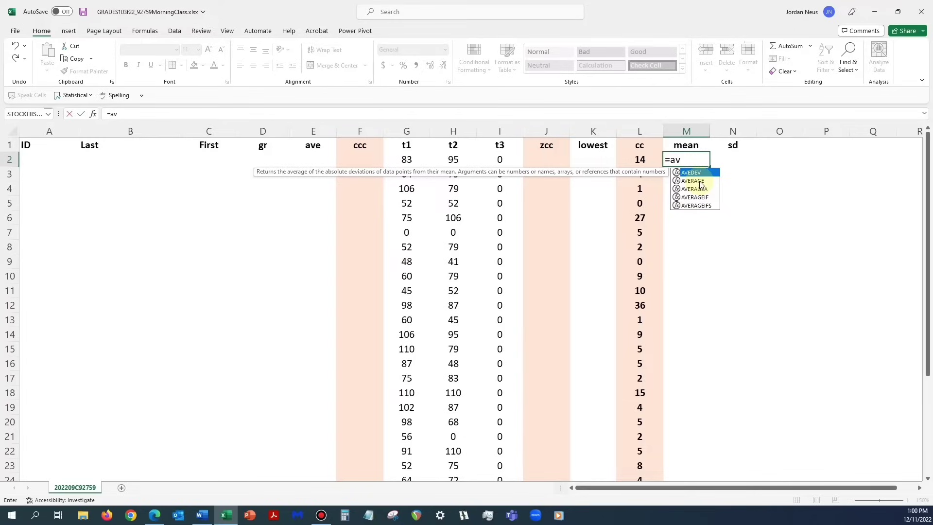
{"action": "double_click", "coordinate": [699, 181]}
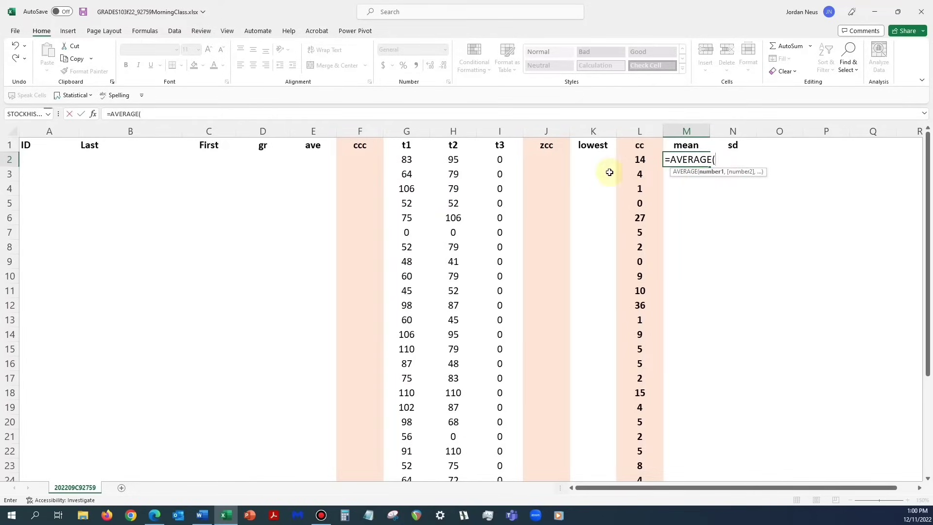
{"action": "left_click", "coordinate": [643, 159]}
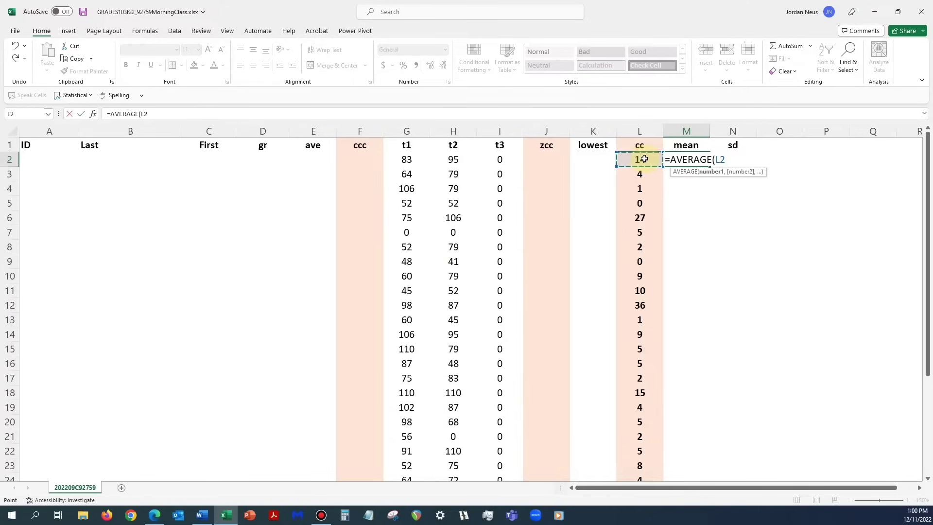
{"action": "left_click_drag", "start_coordinate": [644, 159], "coordinate": [639, 422]}
{"action": "key", "text": "shift+Down"}
{"action": "key", "text": "shift+Down"}
{"action": "key", "text": "shift+Down"}
{"action": "key", "text": "shift+Down"}
{"action": "key", "text": "shift+Down"}
{"action": "key", "text": "shift+Down"}
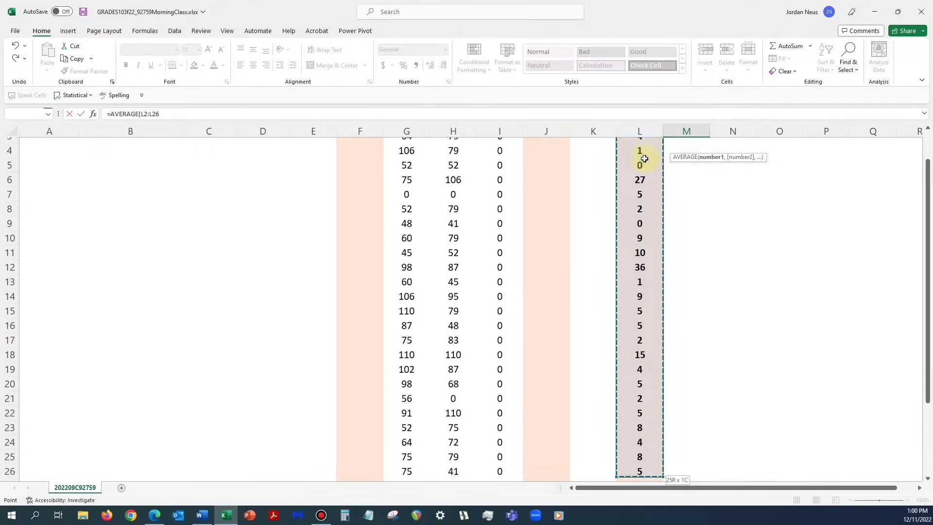
{"action": "key", "text": "shift+Down"}
{"action": "key", "text": "shift+Down"}
{"action": "key", "text": "shift+Down"}
{"action": "key", "text": "shift+Down"}
{"action": "key", "text": "shift+Down"}
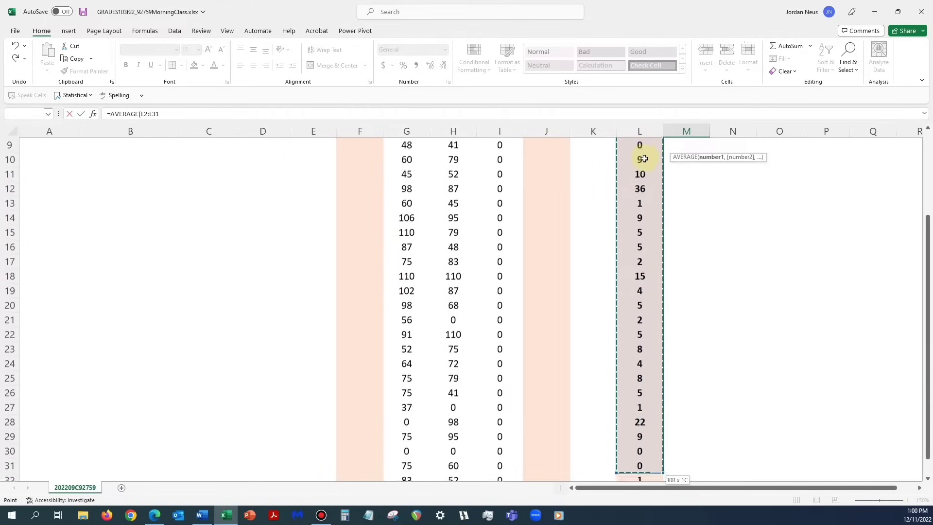
{"action": "key", "text": "shift+Down"}
{"action": "key", "text": "shift+Down"}
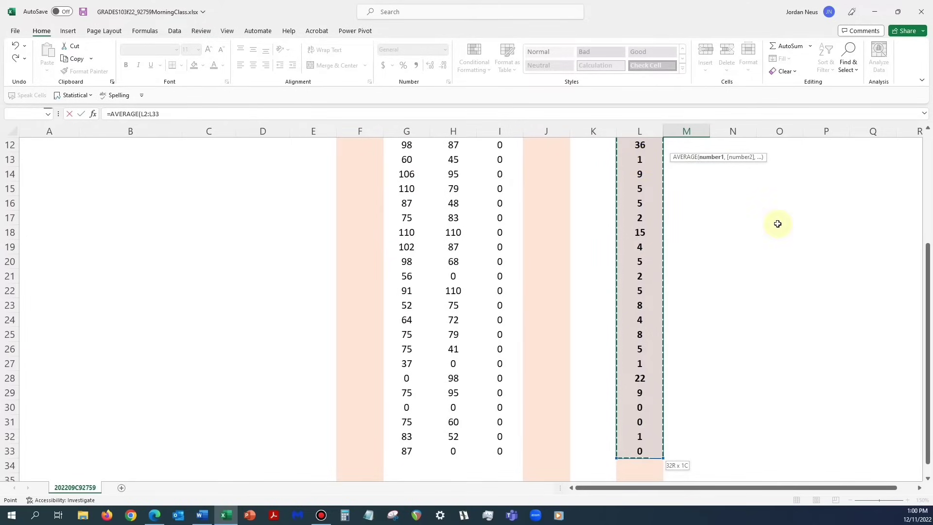
{"action": "scroll", "coordinate": [773, 221], "scroll_direction": "up", "scroll_amount": 4}
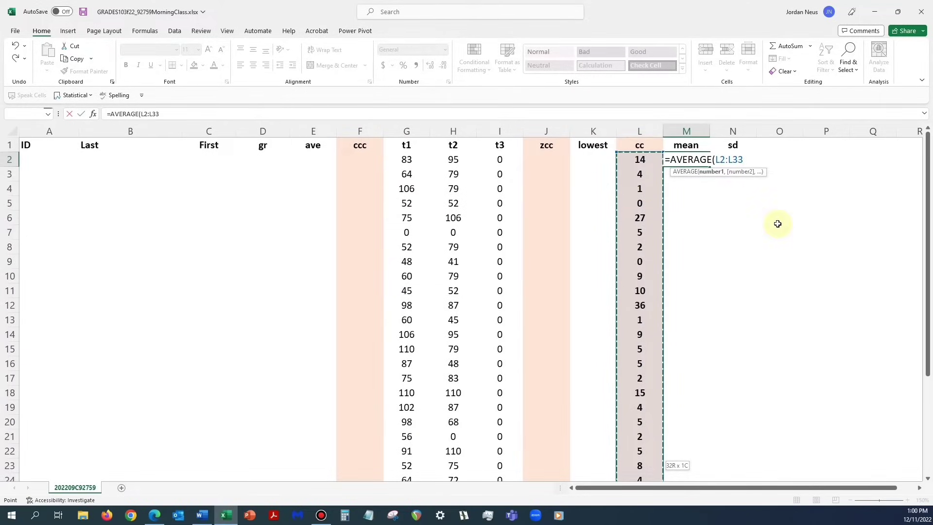
{"action": "type", "text": ")"}
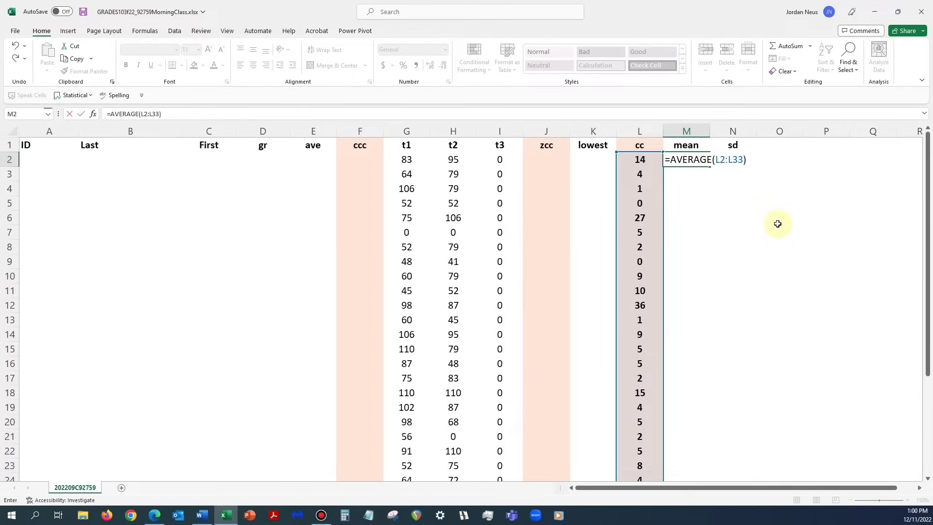
{"action": "key", "text": "Return"}
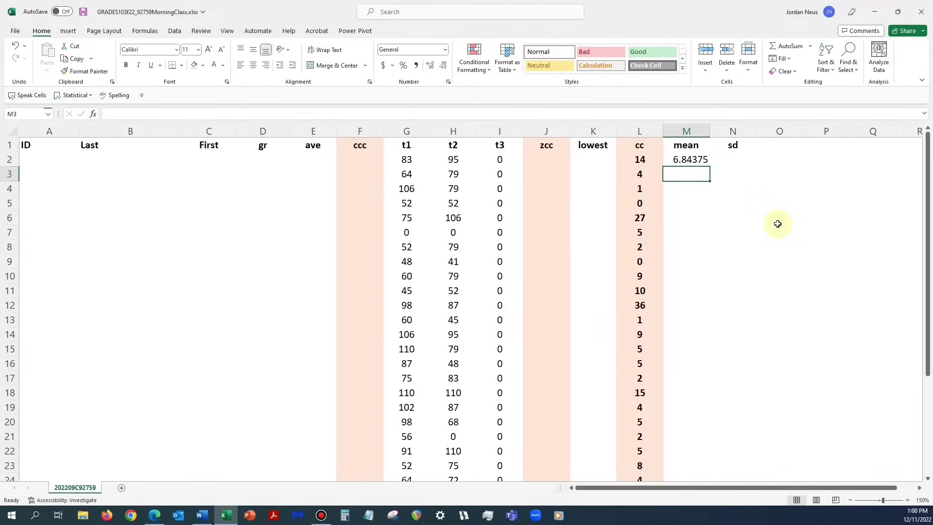
Step: Enter =STDEV.P(L2:L33) in N2 to get the cc spread of 8.132148
{"action": "left_click", "coordinate": [734, 161]}
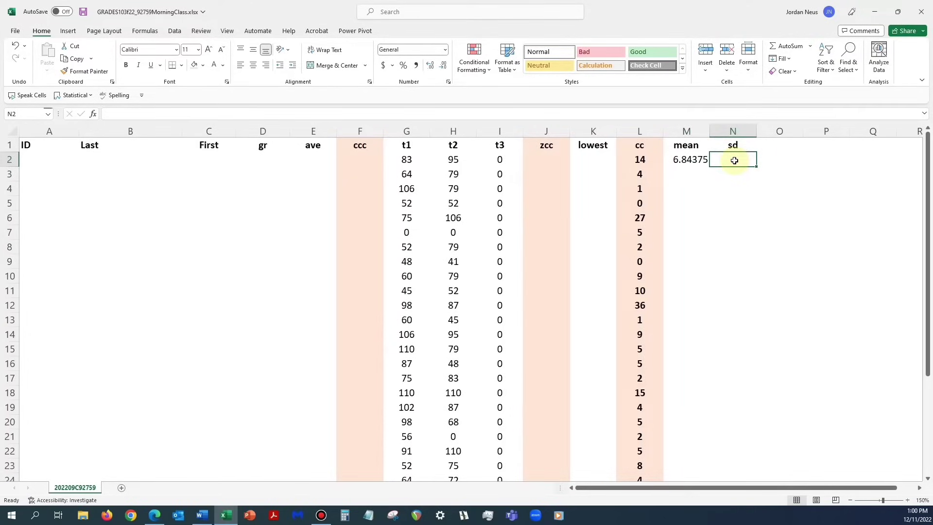
{"action": "type", "text": "="}
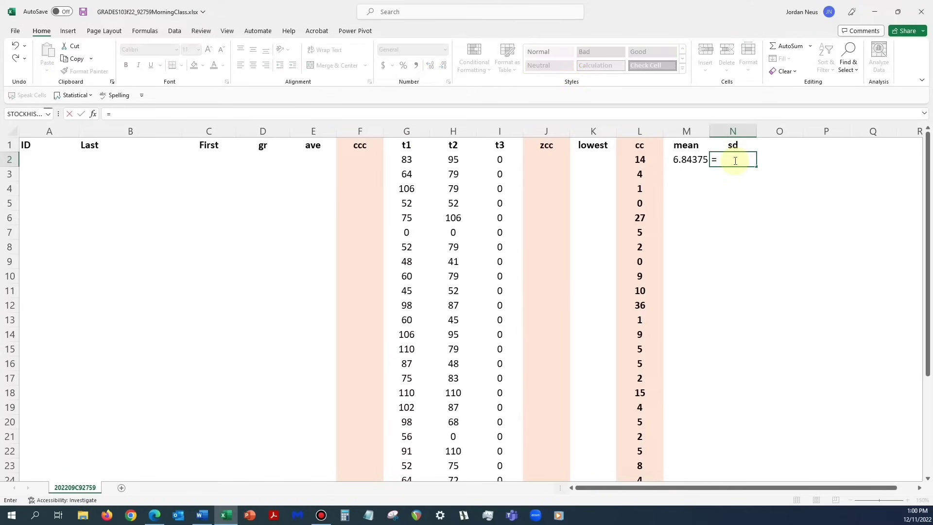
{"action": "type", "text": "st"}
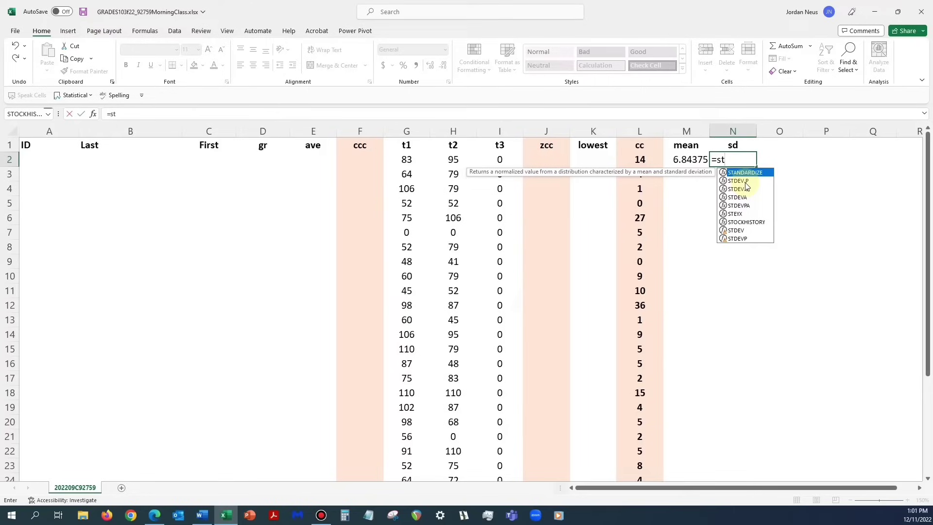
{"action": "left_click", "coordinate": [746, 182]}
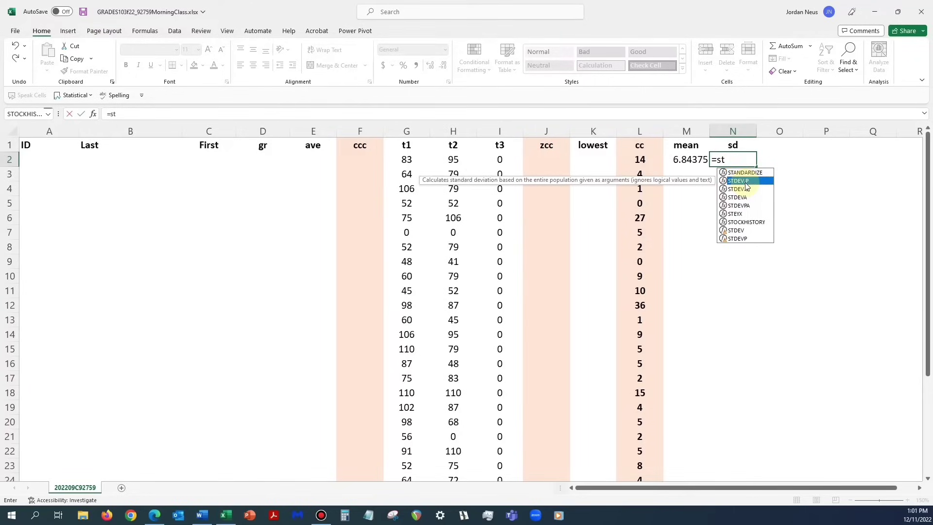
{"action": "double_click", "coordinate": [745, 182]}
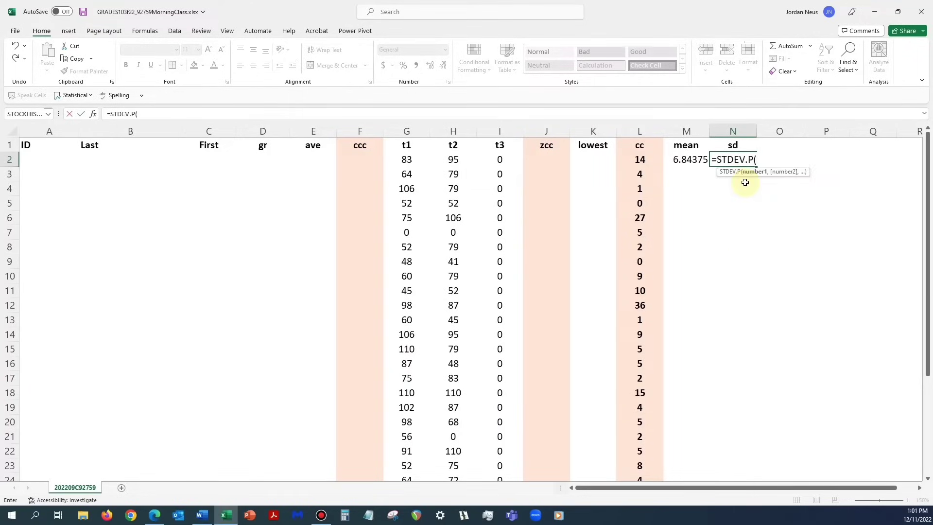
{"action": "left_click", "coordinate": [641, 159]}
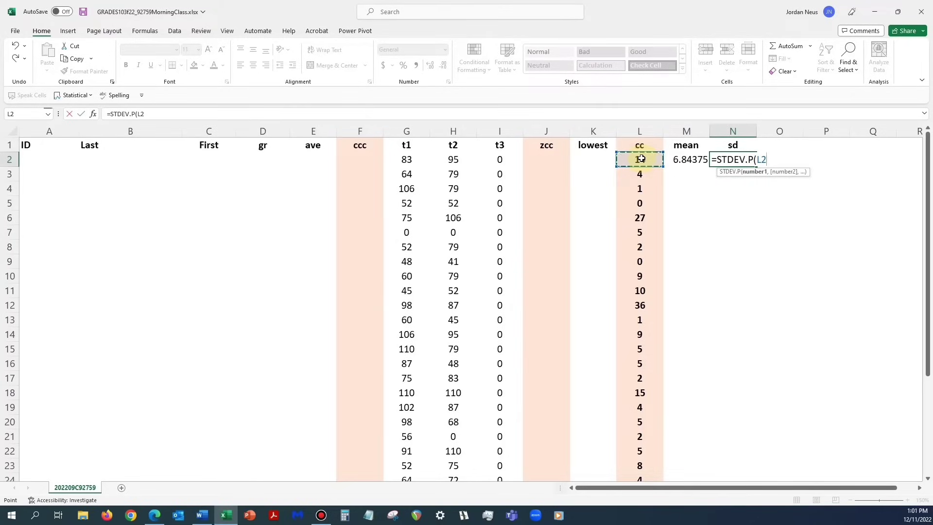
{"action": "key", "text": "shift+Down"}
{"action": "key", "text": "shift+Down"}
{"action": "key", "text": "shift+Down"}
{"action": "key", "text": "shift+Down"}
{"action": "key", "text": "shift+Down"}
{"action": "key", "text": "shift+Down"}
{"action": "key", "text": "shift+Down"}
{"action": "key", "text": "shift+Down"}
{"action": "key", "text": "shift+Down"}
{"action": "key", "text": "shift+Down"}
{"action": "key", "text": "shift+Down"}
{"action": "key", "text": "shift+Down"}
{"action": "key", "text": "shift+Down"}
{"action": "key", "text": "shift+Down"}
{"action": "key", "text": "shift+Down"}
{"action": "key", "text": "shift+Down"}
{"action": "key", "text": "shift+Down"}
{"action": "key", "text": "shift+Down"}
{"action": "key", "text": "shift+Down"}
{"action": "key", "text": "shift+Down"}
{"action": "key", "text": "shift+Down"}
{"action": "key", "text": "shift+Down"}
{"action": "key", "text": "shift+Down"}
{"action": "key", "text": "shift+Down"}
{"action": "key", "text": "shift+Down"}
{"action": "key", "text": "shift+Down"}
{"action": "key", "text": "shift+Down"}
{"action": "key", "text": "shift+Down"}
{"action": "key", "text": "shift+Down"}
{"action": "key", "text": "shift+Down"}
{"action": "key", "text": "shift+Down"}
{"action": "key", "text": "shift+Down"}
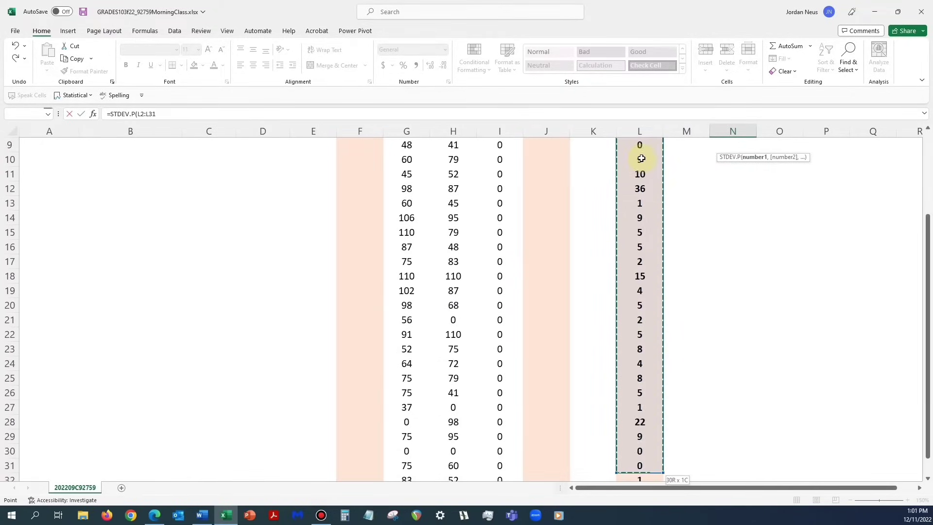
{"action": "key", "text": "shift+Up"}
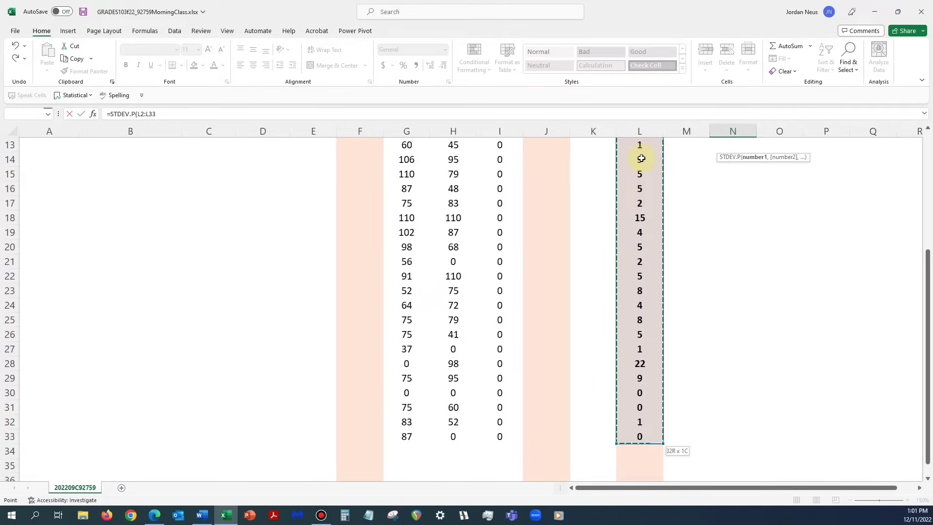
{"action": "scroll", "coordinate": [651, 123], "scroll_direction": "up", "scroll_amount": 4}
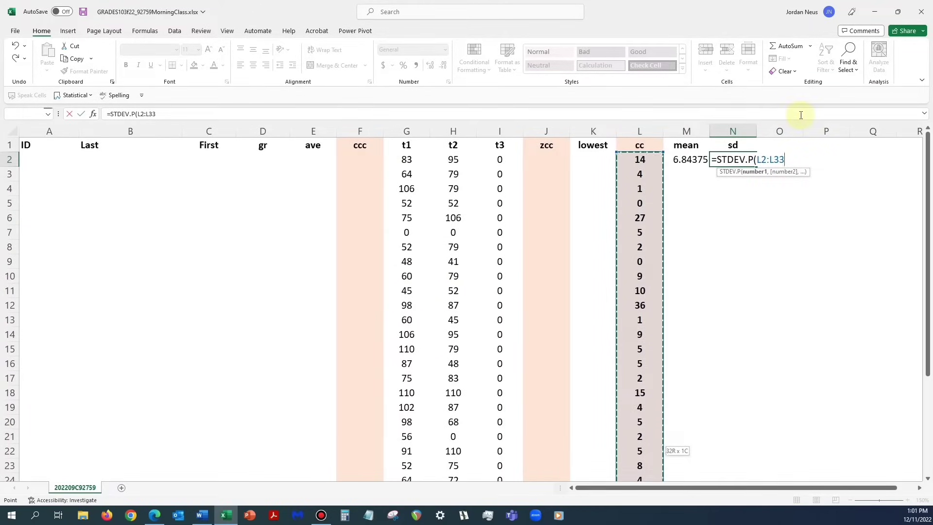
{"action": "type", "text": ")"}
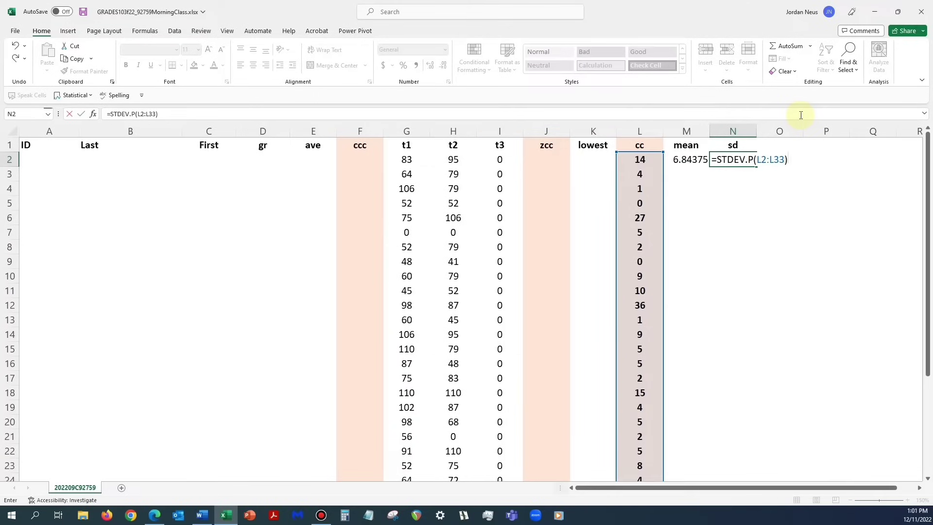
{"action": "key", "text": "Return"}
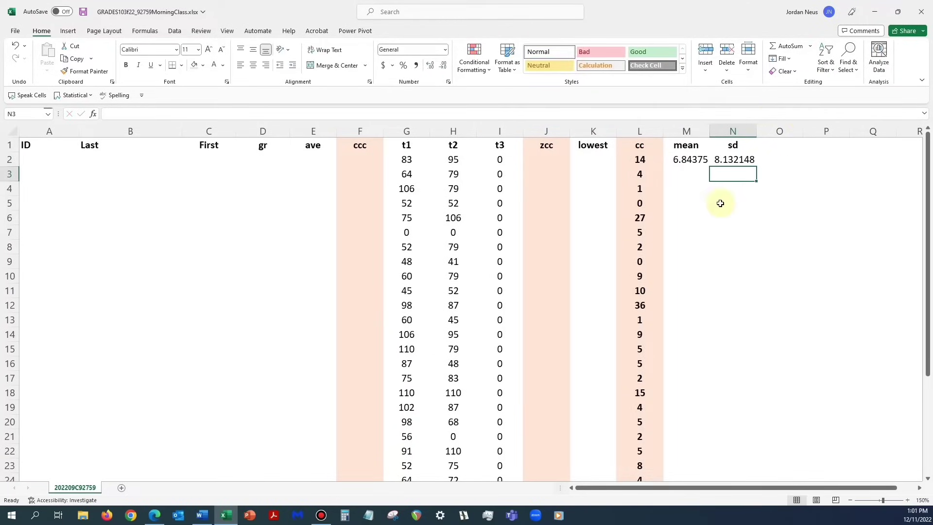
{"action": "left_click", "coordinate": [701, 159]}
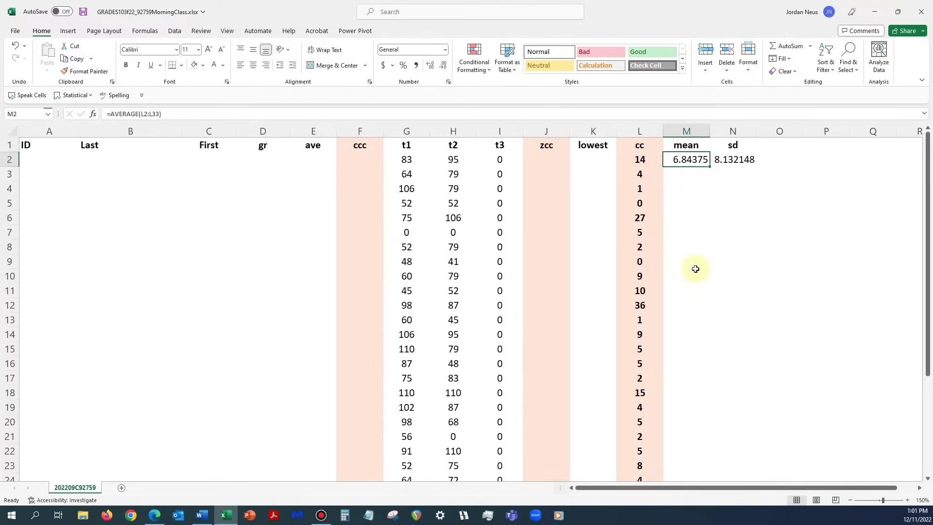
Step: Paste a link to the mean into M3 so it holds =$M$2
{"action": "left_click", "coordinate": [697, 160]}
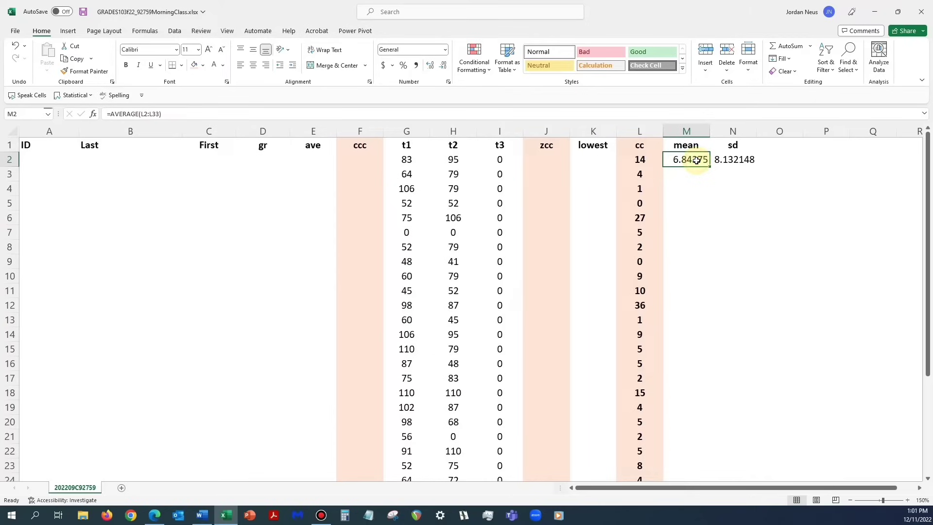
{"action": "key", "text": "ctrl+c"}
{"action": "left_click", "coordinate": [680, 175]}
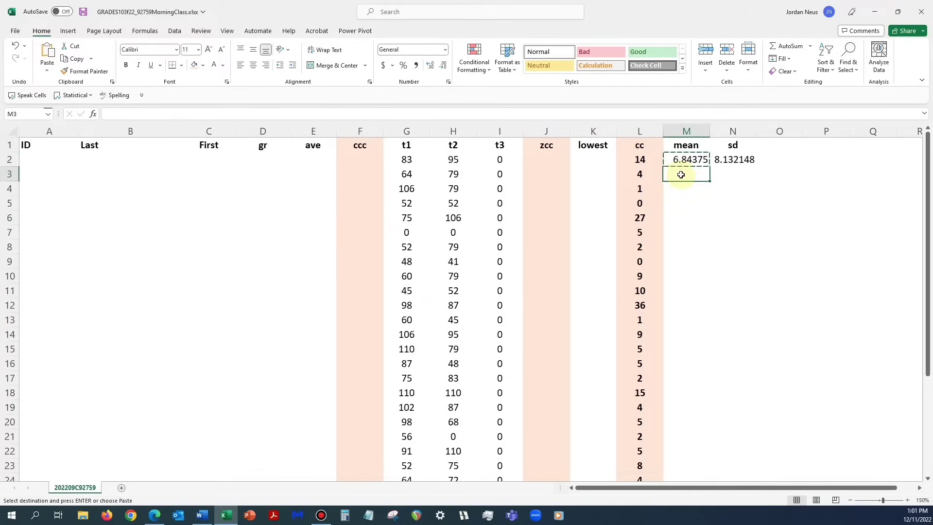
{"action": "right_click", "coordinate": [681, 175]}
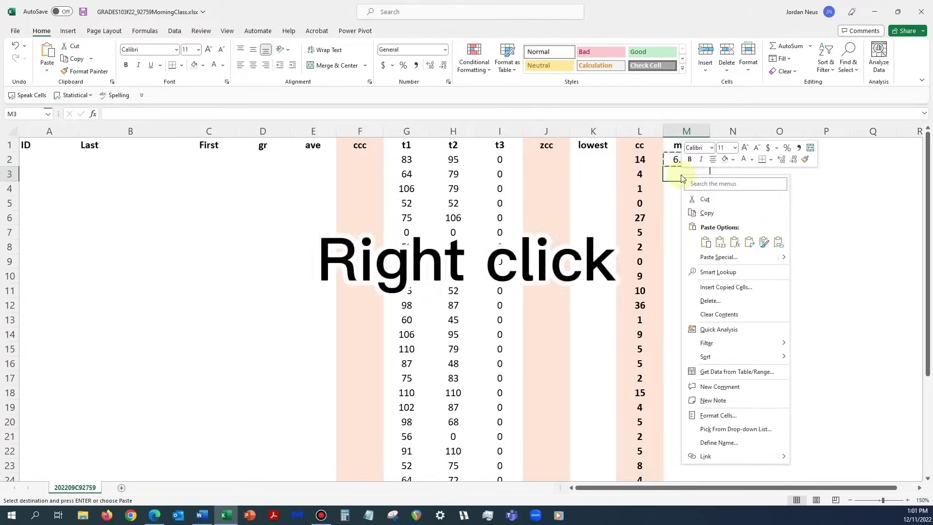
{"action": "left_click", "coordinate": [779, 242]}
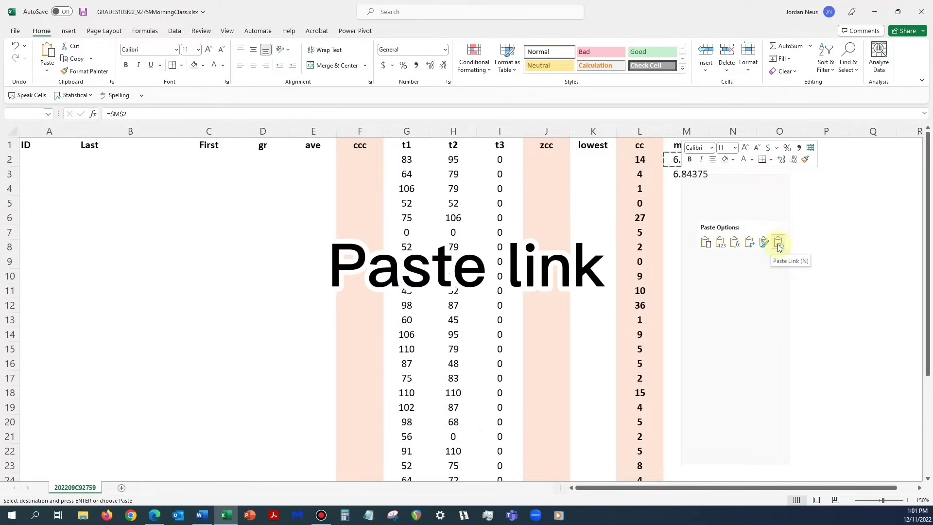
{"action": "left_click", "coordinate": [778, 243]}
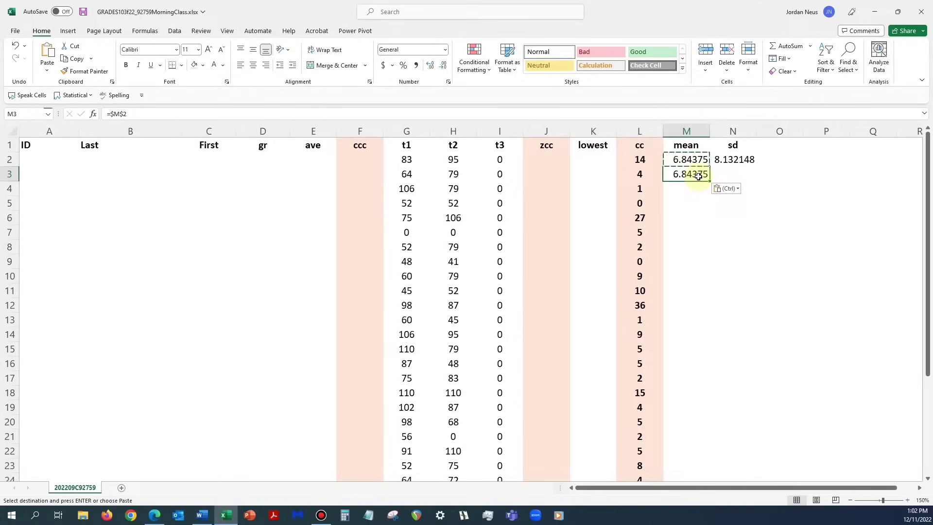
Step: Paste a link to the standard deviation into N3 so it holds =$N$2
{"action": "left_click", "coordinate": [732, 160]}
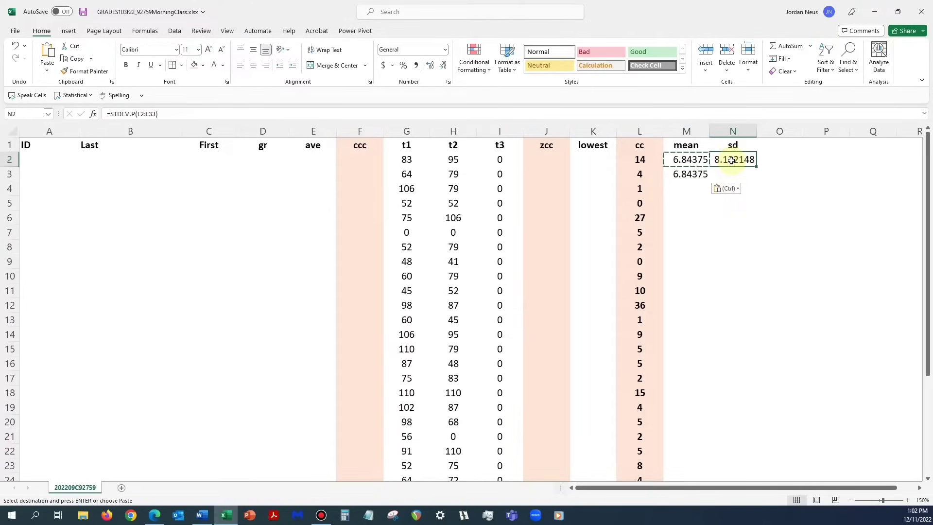
{"action": "key", "text": "ctrl+c"}
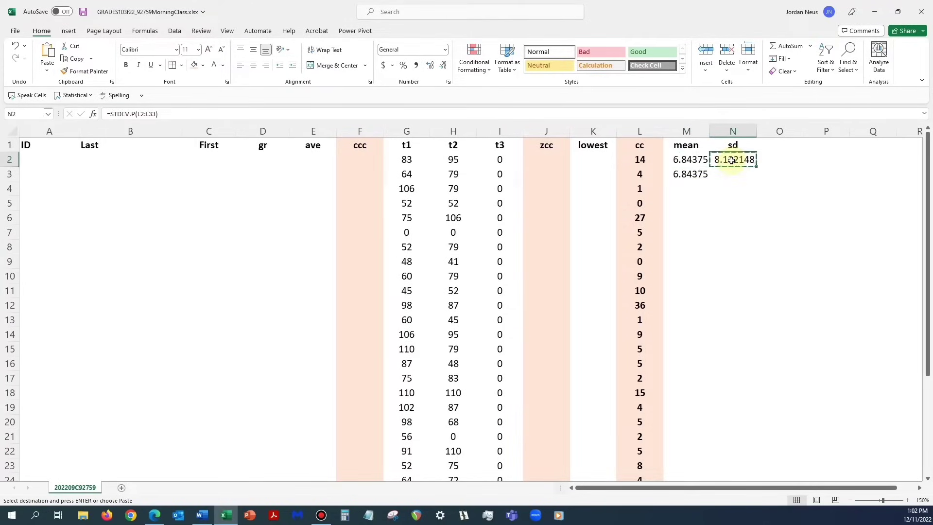
{"action": "left_click", "coordinate": [735, 175]}
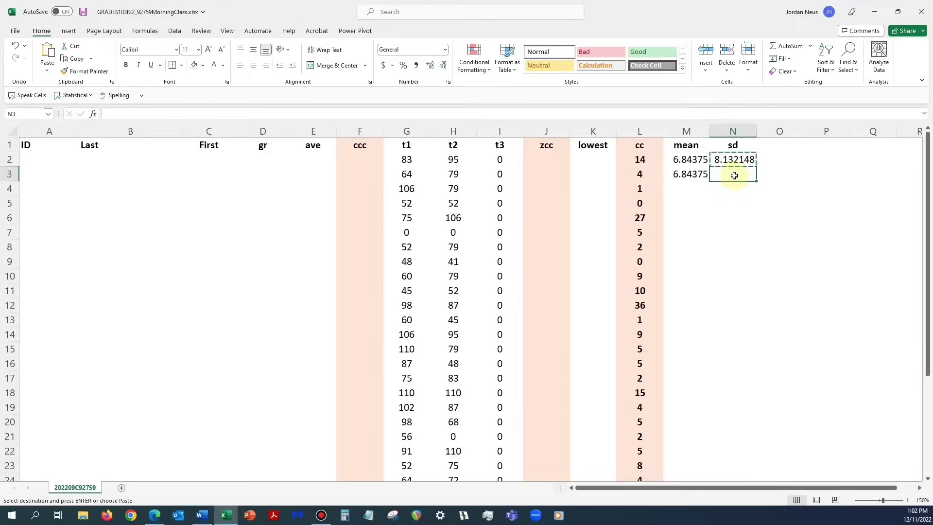
{"action": "right_click", "coordinate": [733, 176]}
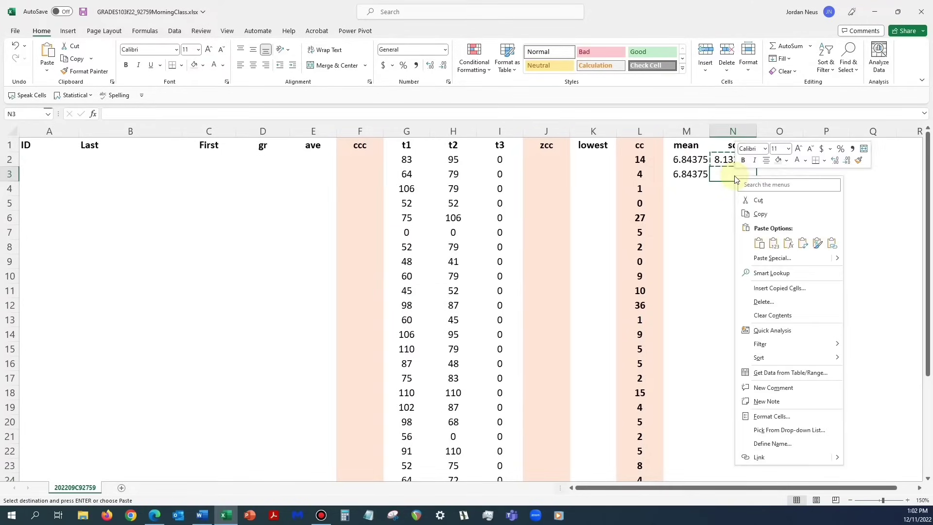
{"action": "left_click", "coordinate": [831, 244]}
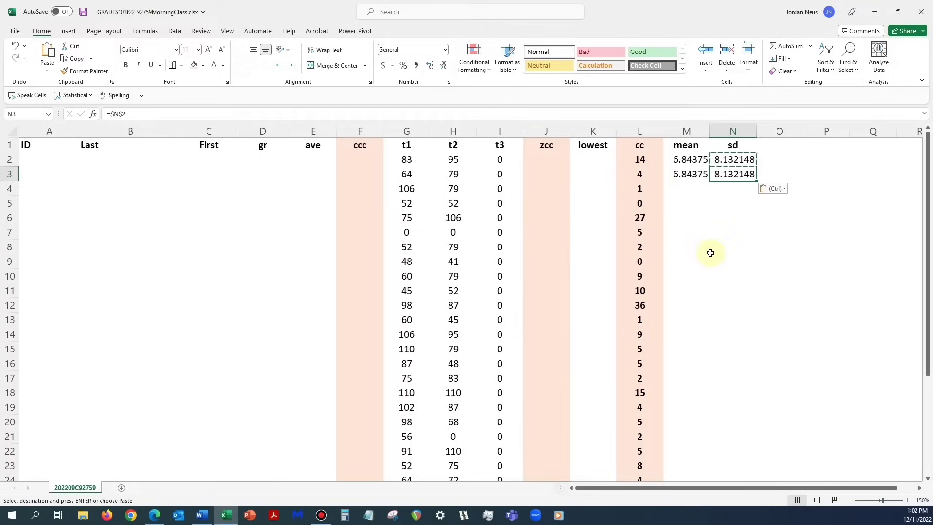
Step: Fill the M3 and N3 links down to row 33 in the mean and sd columns
{"action": "left_click", "coordinate": [690, 176]}
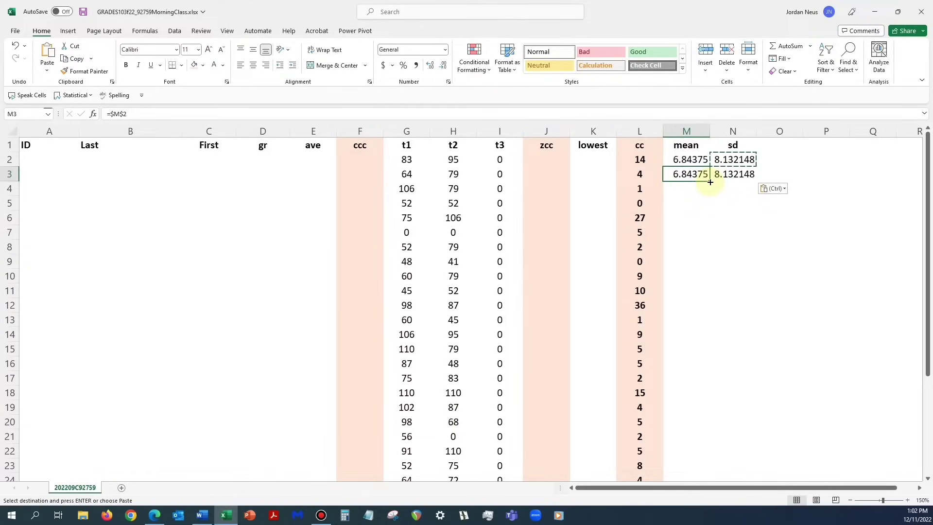
{"action": "left_click_drag", "start_coordinate": [710, 182], "coordinate": [695, 460]}
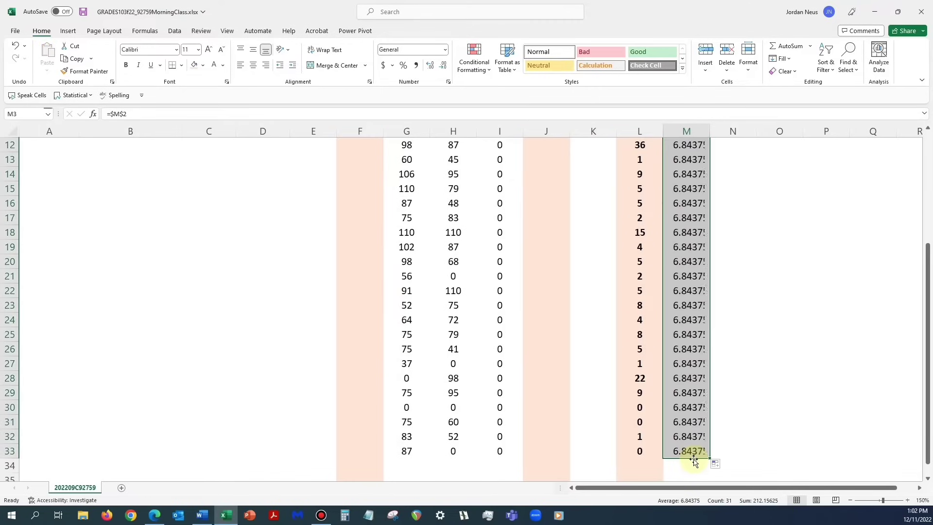
{"action": "scroll", "coordinate": [783, 400], "scroll_direction": "up", "scroll_amount": 4}
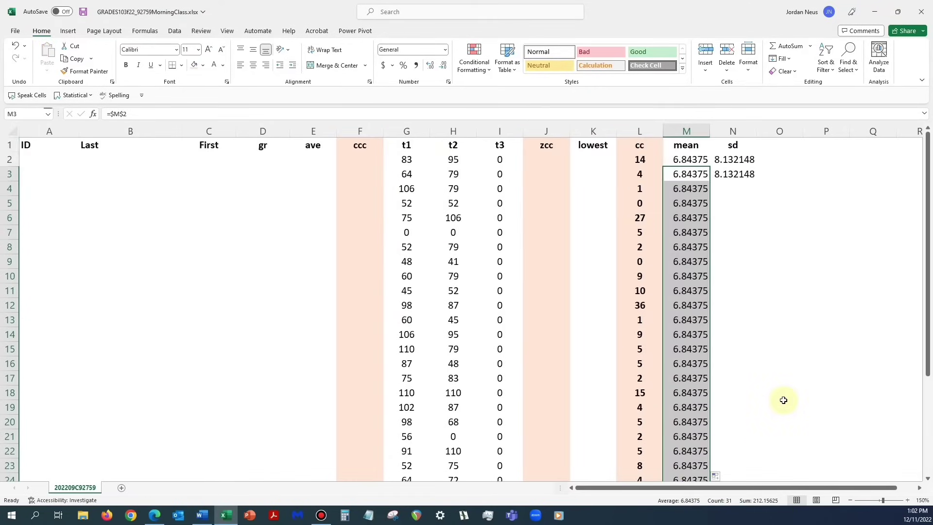
{"action": "left_click", "coordinate": [749, 173]}
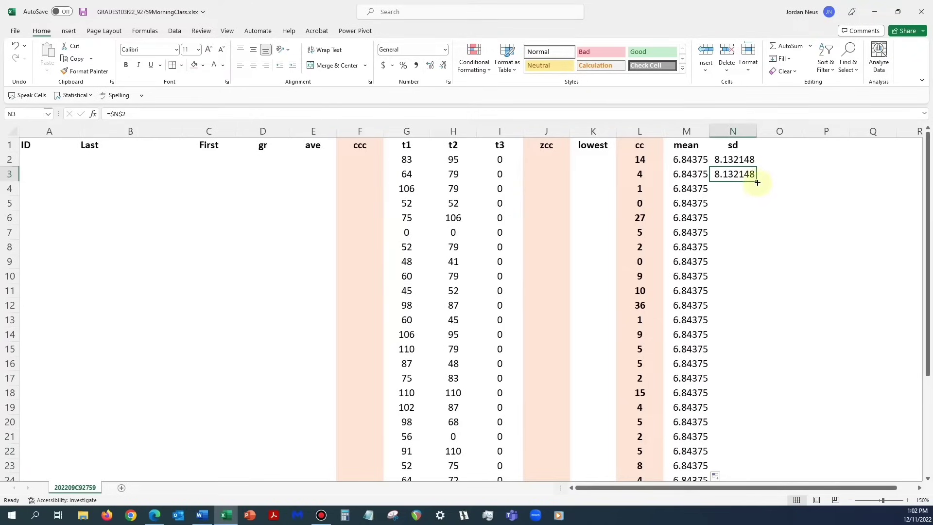
{"action": "mouse_move", "coordinate": [757, 182]}
{"action": "left_mouse_down"}
{"action": "mouse_move", "coordinate": [759, 483]}
{"action": "mouse_move", "coordinate": [743, 414]}
{"action": "mouse_move", "coordinate": [743, 453]}
{"action": "left_mouse_up"}
{"action": "scroll", "coordinate": [836, 380], "scroll_direction": "up", "scroll_amount": 4}
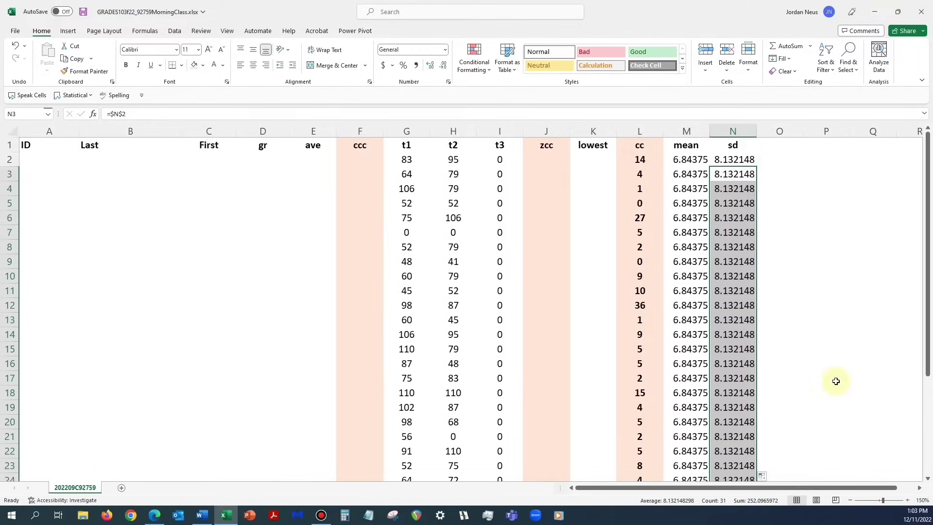
Step: Format M2:N33 as centred two-decimal numbers (6.84, 8.13) and save the workbook
{"action": "left_click", "coordinate": [696, 161]}
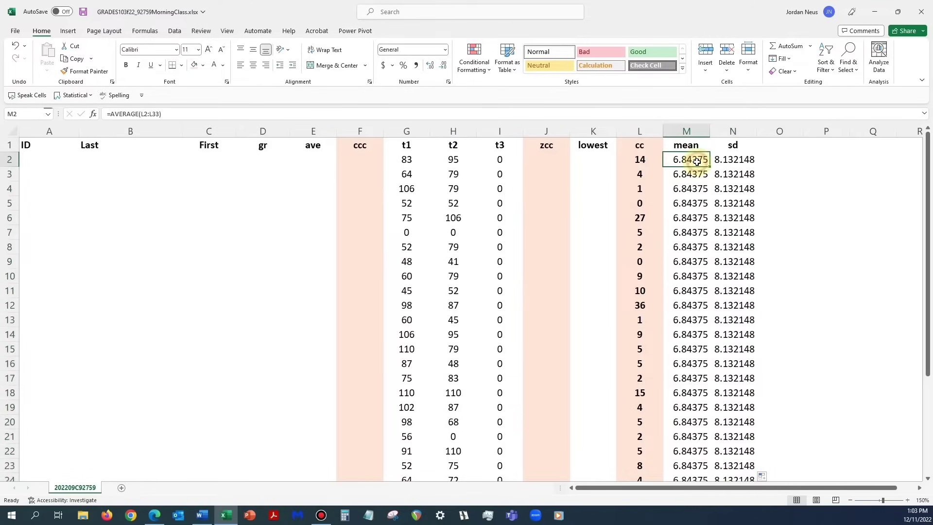
{"action": "key", "text": "shift+Right"}
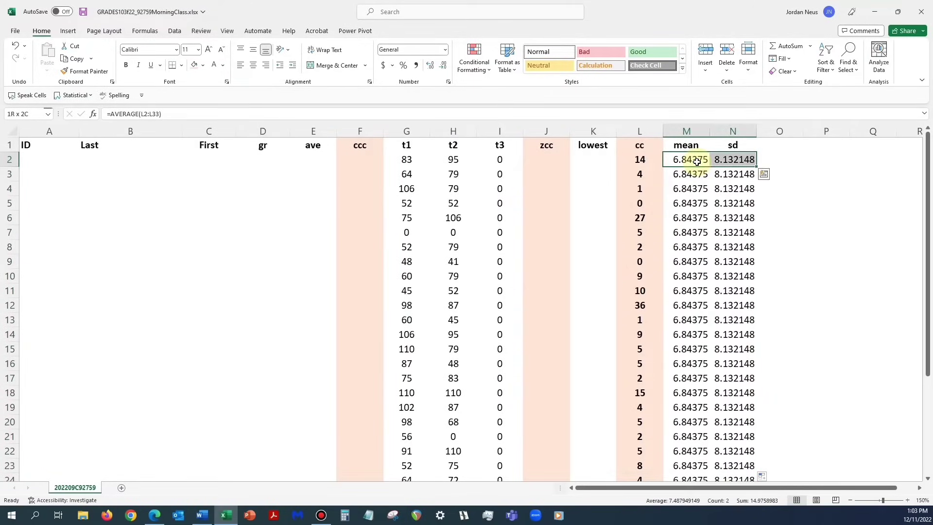
{"action": "key", "text": "shift+Down"}
{"action": "key", "text": "shift+Down"}
{"action": "key", "text": "shift+Down"}
{"action": "key", "text": "shift+Down"}
{"action": "key", "text": "shift+Down"}
{"action": "key", "text": "shift+Down"}
{"action": "key", "text": "shift+Down"}
{"action": "key", "text": "shift+Down"}
{"action": "key", "text": "shift+Down"}
{"action": "key", "text": "shift+Down"}
{"action": "key", "text": "shift+Down"}
{"action": "key", "text": "shift+Down"}
{"action": "key", "text": "shift+Down"}
{"action": "key", "text": "shift+Down"}
{"action": "key", "text": "shift+Down"}
{"action": "key", "text": "shift+Down"}
{"action": "key", "text": "shift+Down"}
{"action": "key", "text": "shift+Down"}
{"action": "key", "text": "shift+Down"}
{"action": "key", "text": "shift+Down"}
{"action": "key", "text": "shift+Down"}
{"action": "key", "text": "shift+Down"}
{"action": "key", "text": "shift+Down"}
{"action": "key", "text": "shift+Down"}
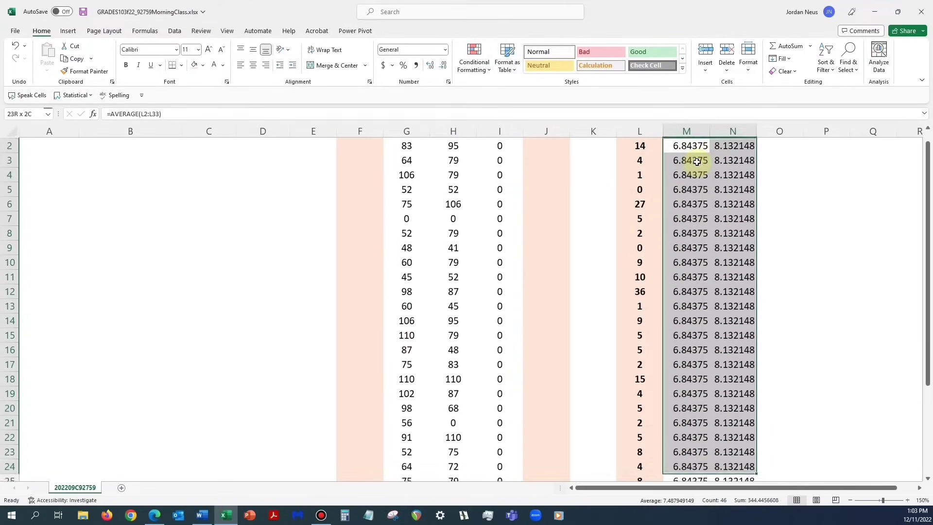
{"action": "key", "text": "shift+Down"}
{"action": "key", "text": "shift+Down"}
{"action": "key", "text": "shift+Down"}
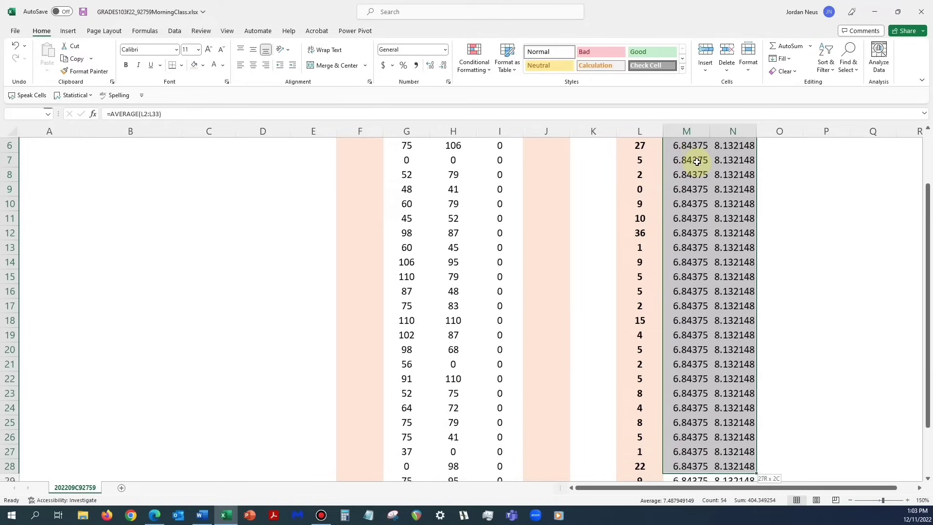
{"action": "key", "text": "shift+Down"}
{"action": "key", "text": "shift+Down"}
{"action": "key", "text": "shift+Down"}
{"action": "key", "text": "shift+Down"}
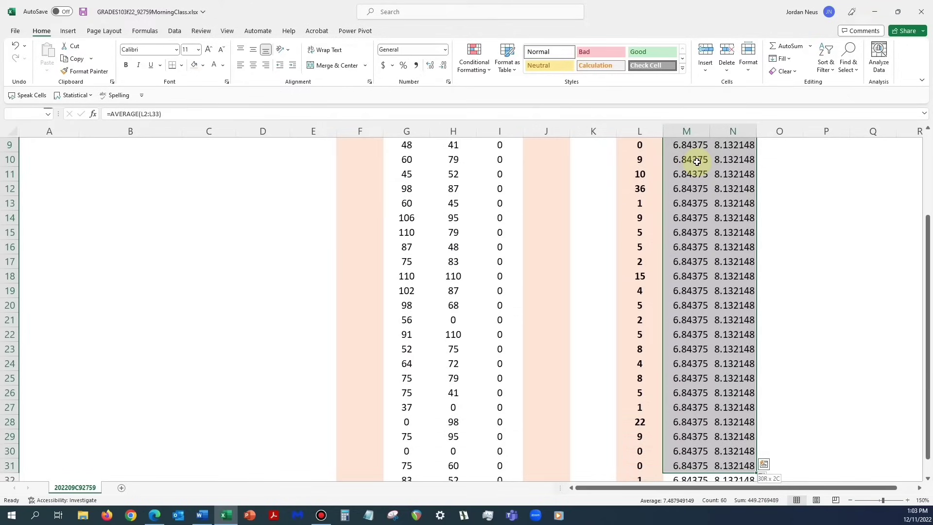
{"action": "key", "text": "shift+Up"}
{"action": "key", "text": "shift+Down"}
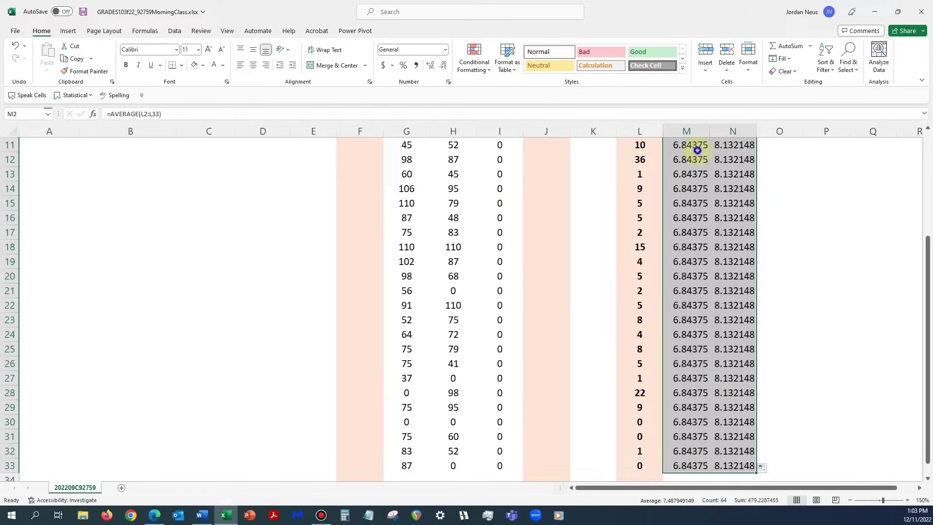
{"action": "right_click", "coordinate": [698, 150]}
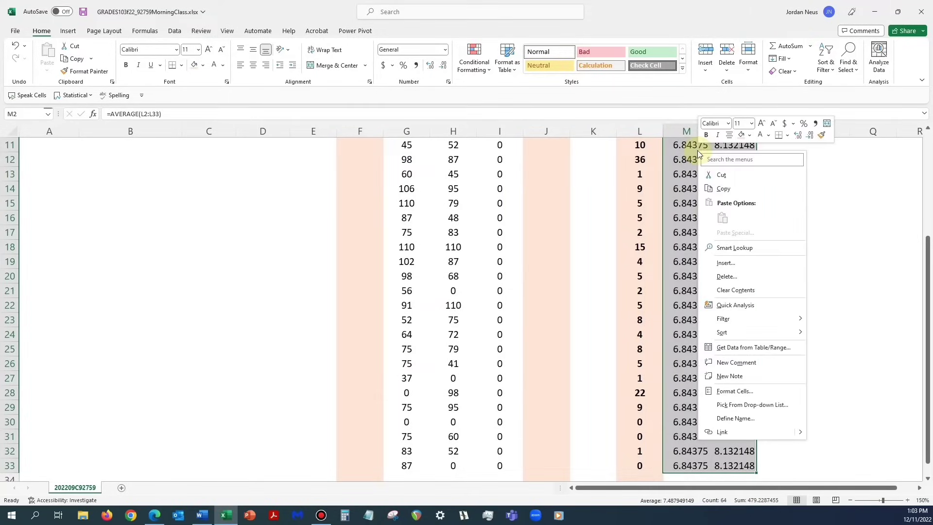
{"action": "left_click", "coordinate": [747, 394]}
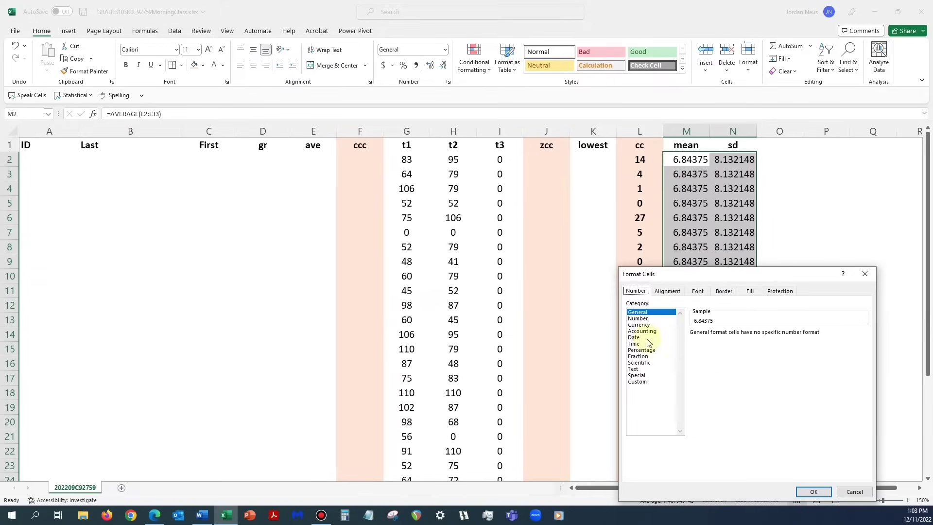
{"action": "left_click", "coordinate": [647, 319]}
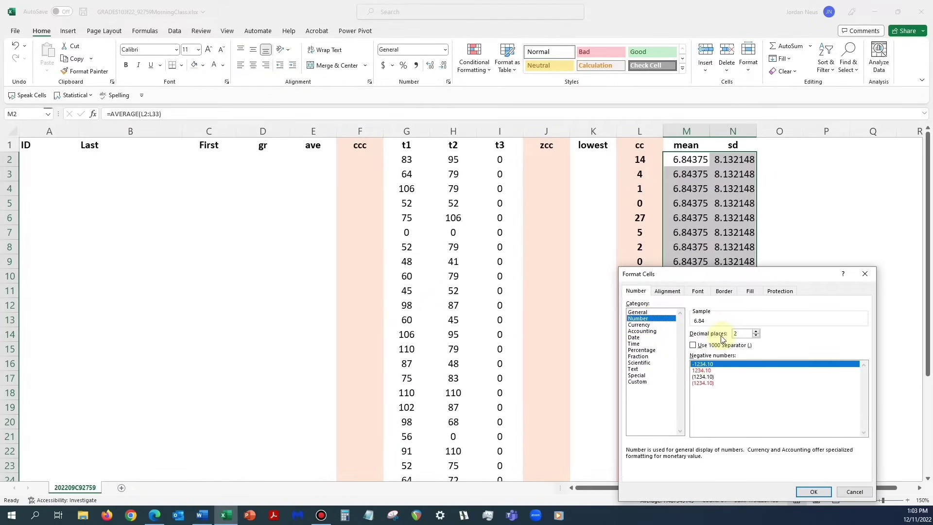
{"action": "left_click", "coordinate": [819, 494]}
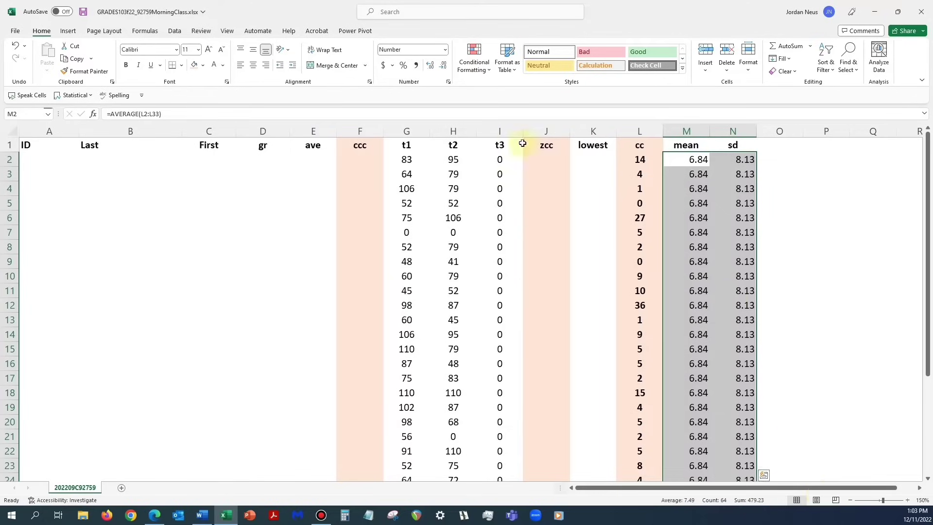
{"action": "left_click", "coordinate": [253, 65]}
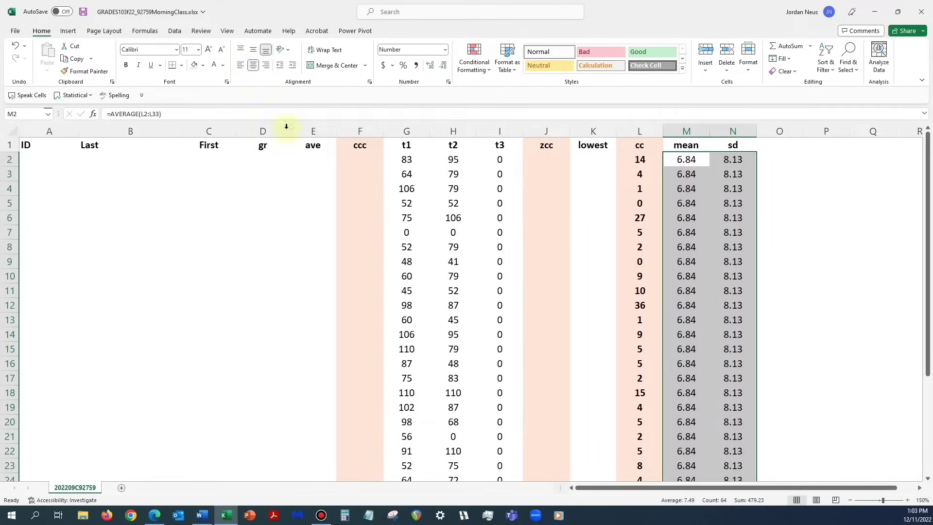
{"action": "key", "text": "ctrl+s"}
Step: Enter =(L2-M2)/N2 in J2 for the first student's z-score of 0.879995
{"action": "left_click", "coordinate": [548, 157]}
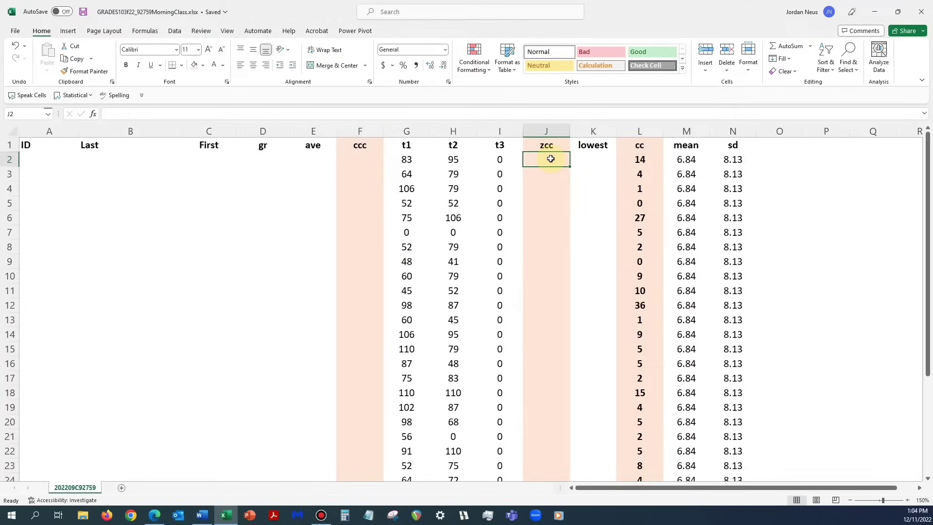
{"action": "left_click", "coordinate": [550, 159]}
{"action": "type", "text": "="}
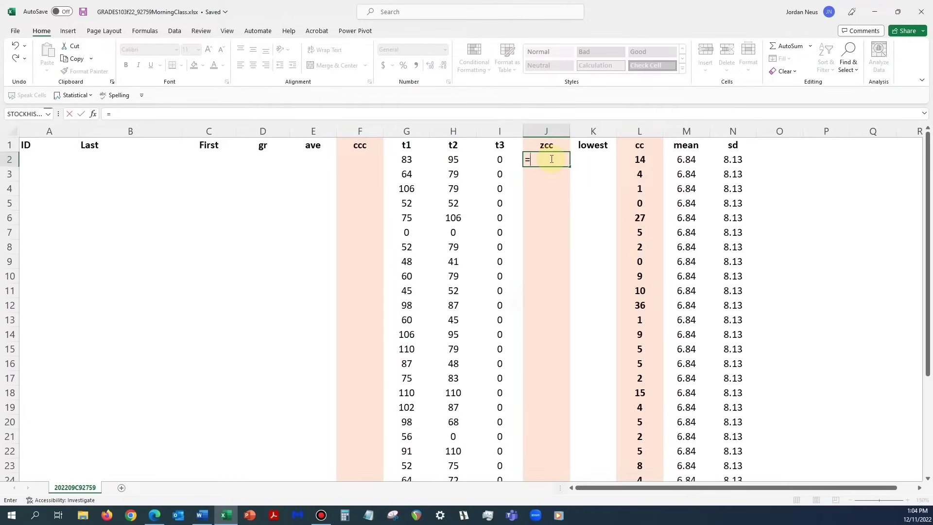
{"action": "type", "text": "("}
{"action": "left_click", "coordinate": [648, 160]}
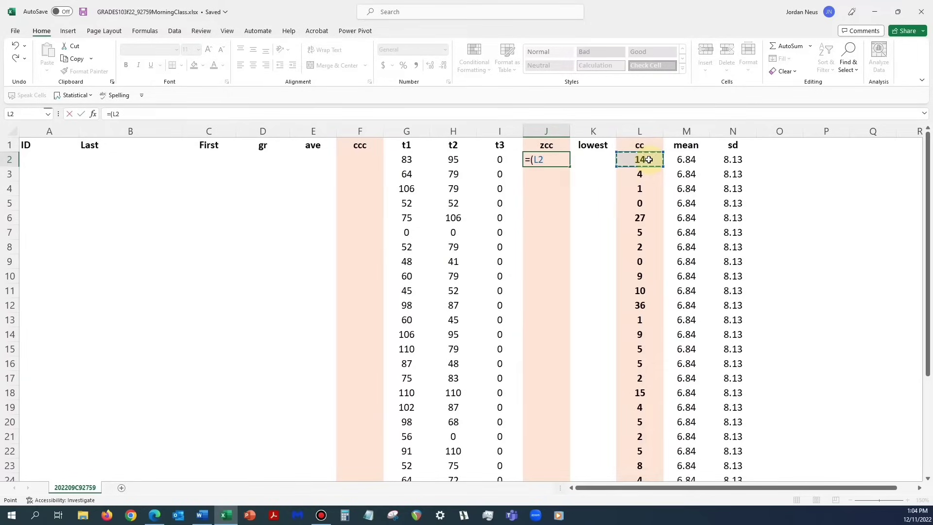
{"action": "type", "text": "-"}
{"action": "left_click", "coordinate": [684, 160]}
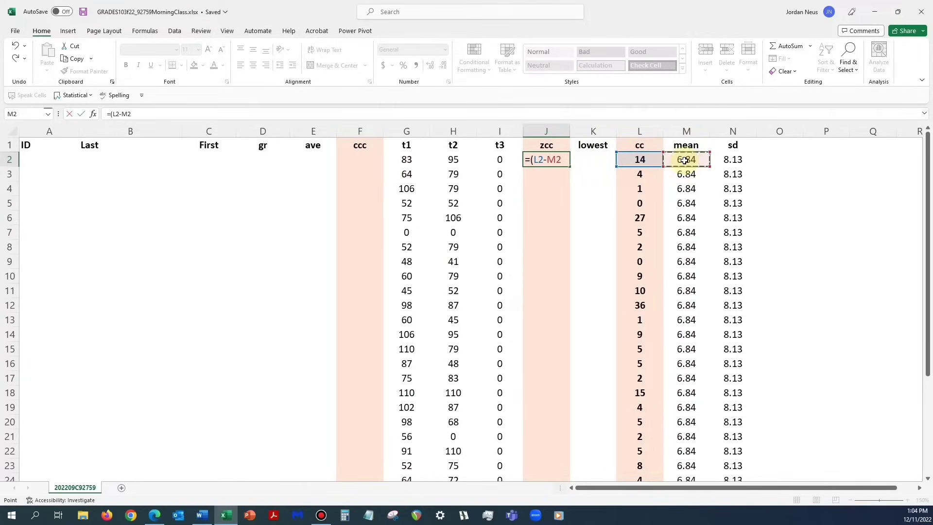
{"action": "type", "text": ")/"}
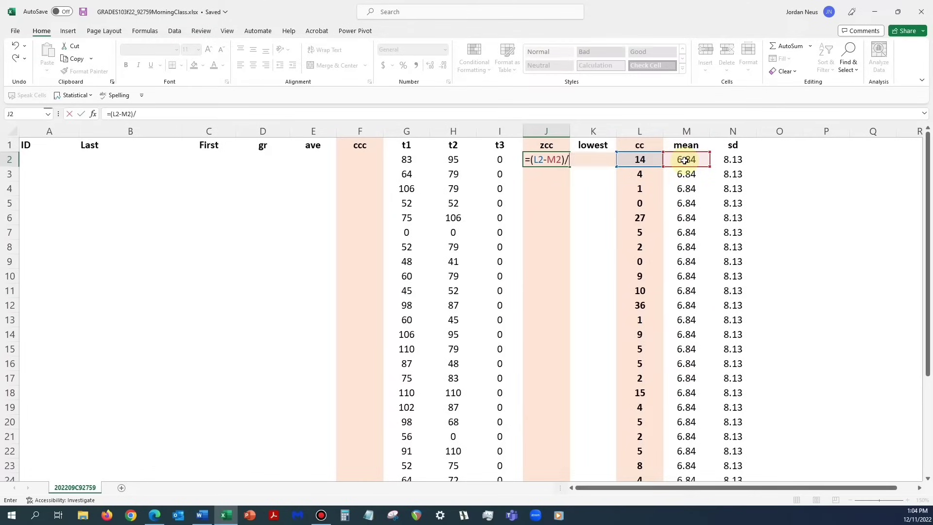
{"action": "left_click", "coordinate": [737, 163]}
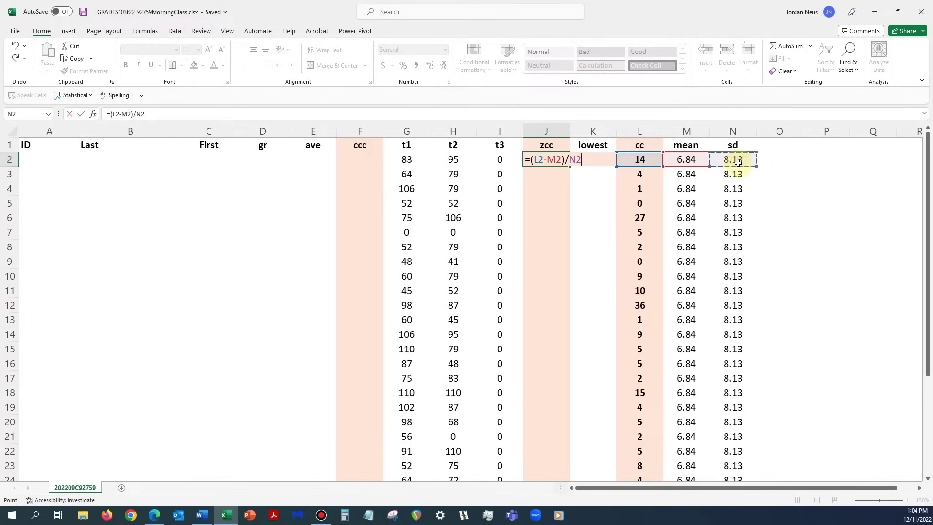
{"action": "key", "text": "Return"}
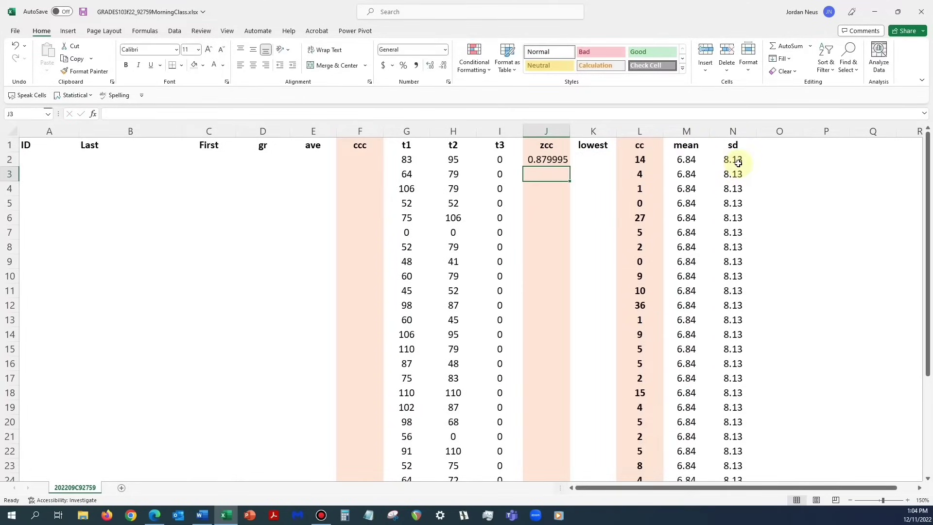
Step: Fill the z-score formula down column J and format it as centred two-decimal numbers
{"action": "left_click", "coordinate": [548, 159]}
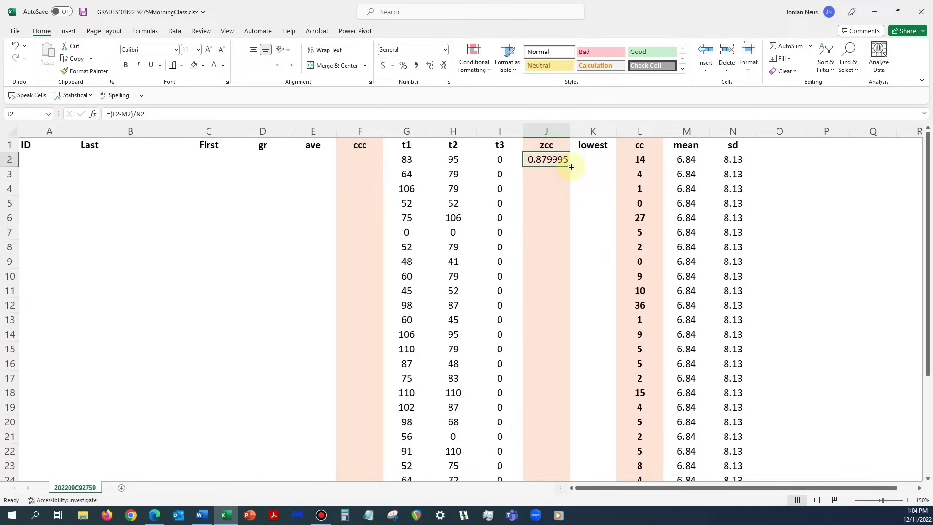
{"action": "left_click_drag", "start_coordinate": [571, 166], "coordinate": [534, 462]}
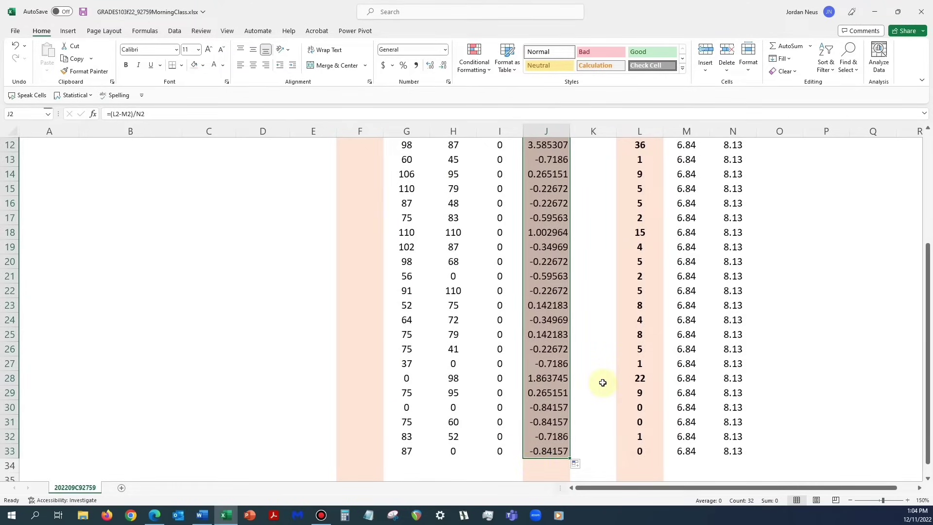
{"action": "right_click", "coordinate": [553, 392]}
{"action": "left_click", "coordinate": [588, 340]}
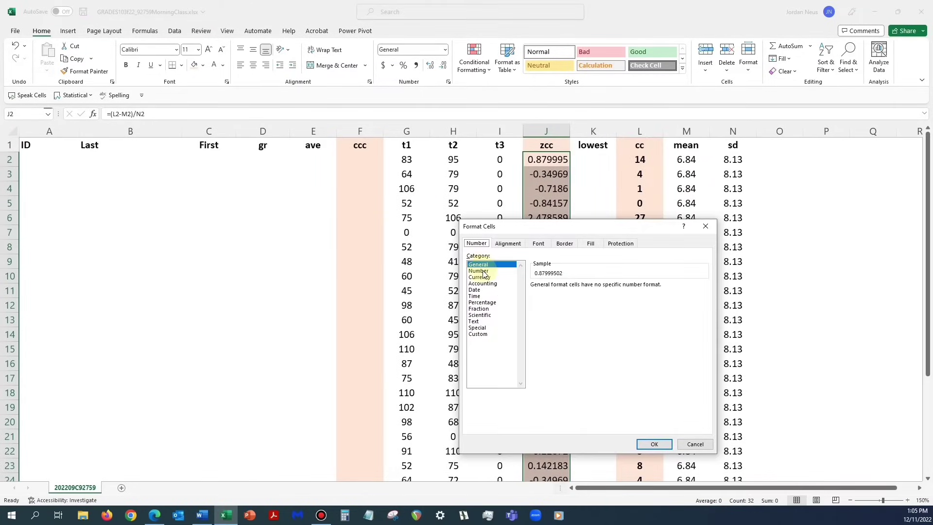
{"action": "left_click", "coordinate": [483, 272]}
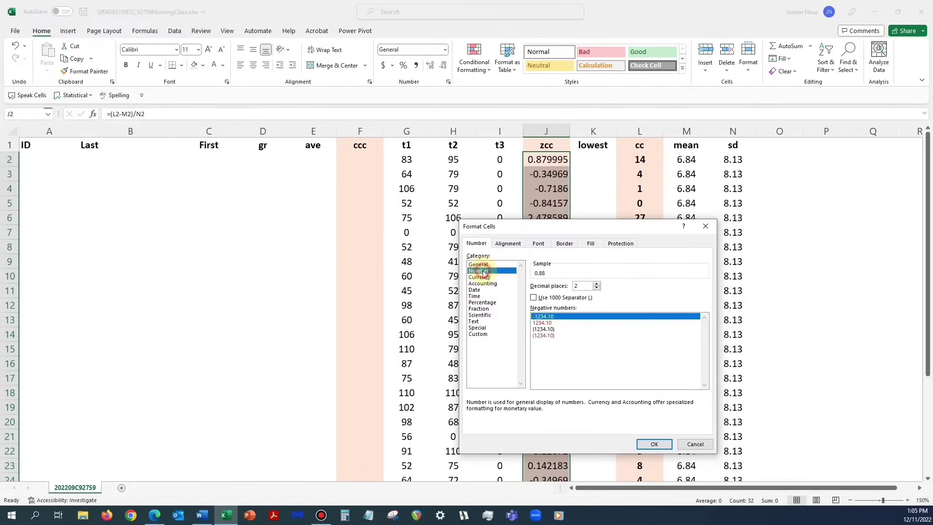
{"action": "left_click", "coordinate": [656, 443]}
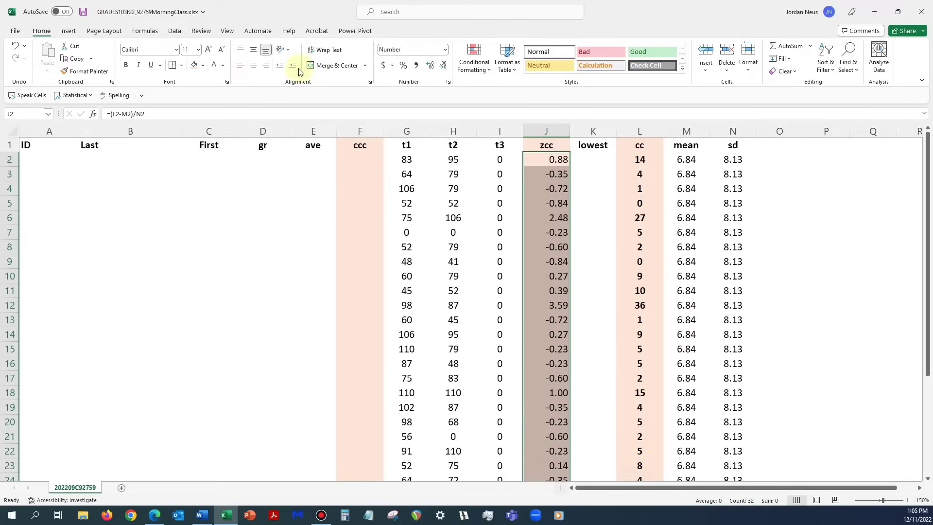
{"action": "left_click", "coordinate": [252, 67]}
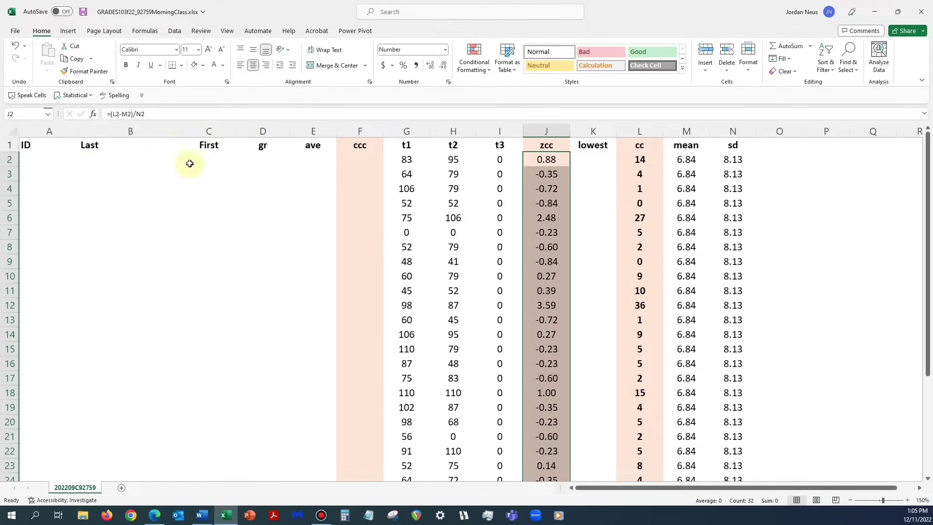
{"action": "left_click", "coordinate": [558, 160]}
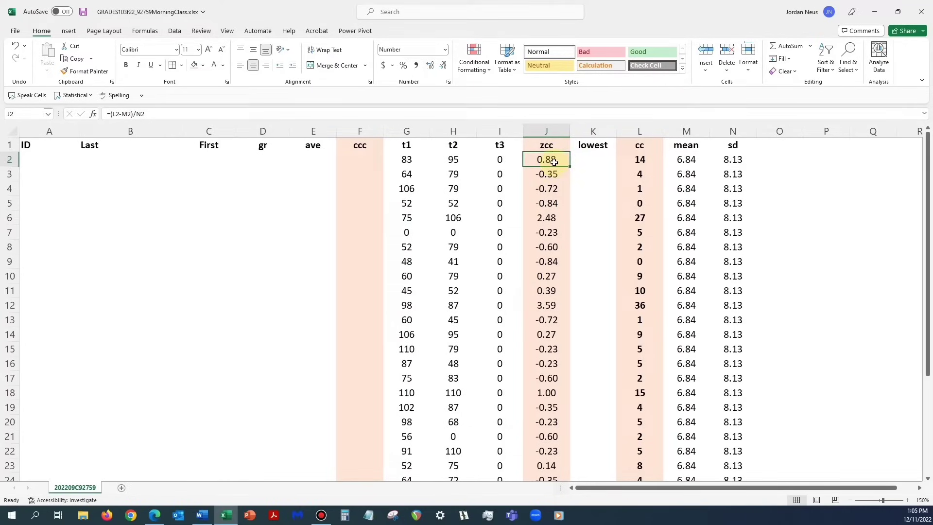
{"action": "left_click", "coordinate": [558, 180]}
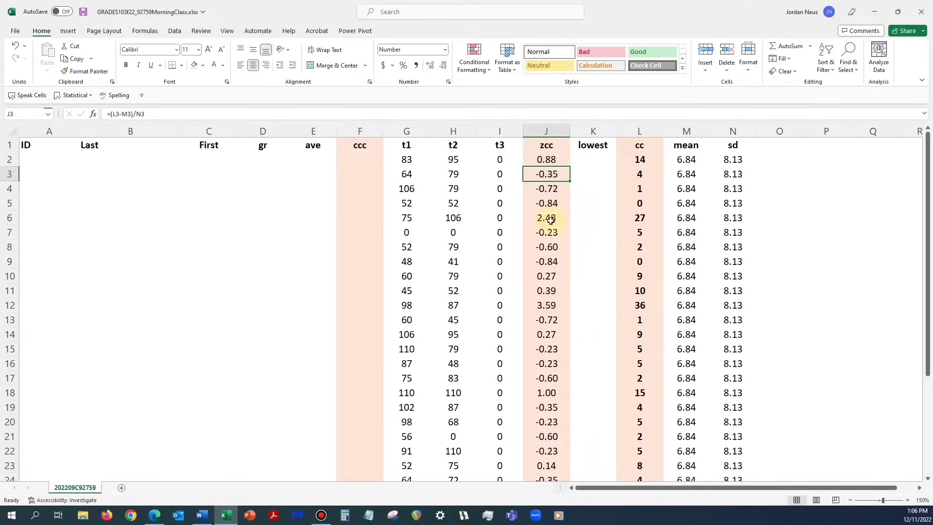
{"action": "left_click", "coordinate": [361, 157]}
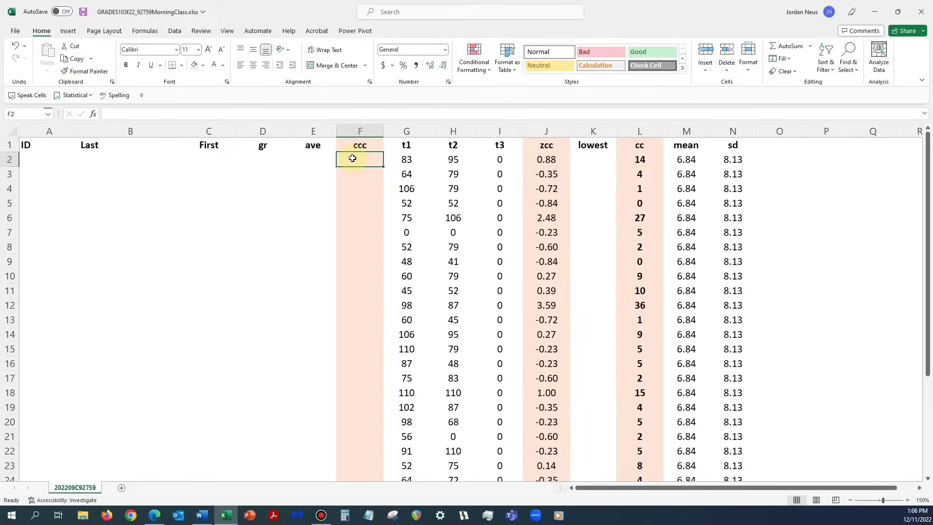
Step: Enter =72.5+11*J2 in F2 and fill it down to F33
{"action": "type", "text": "="}
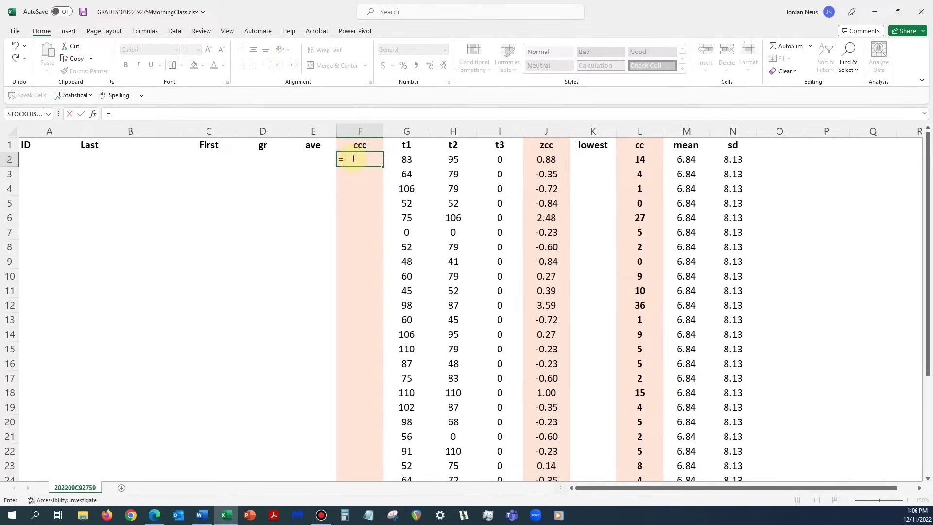
{"action": "type", "text": "72.5+11*"}
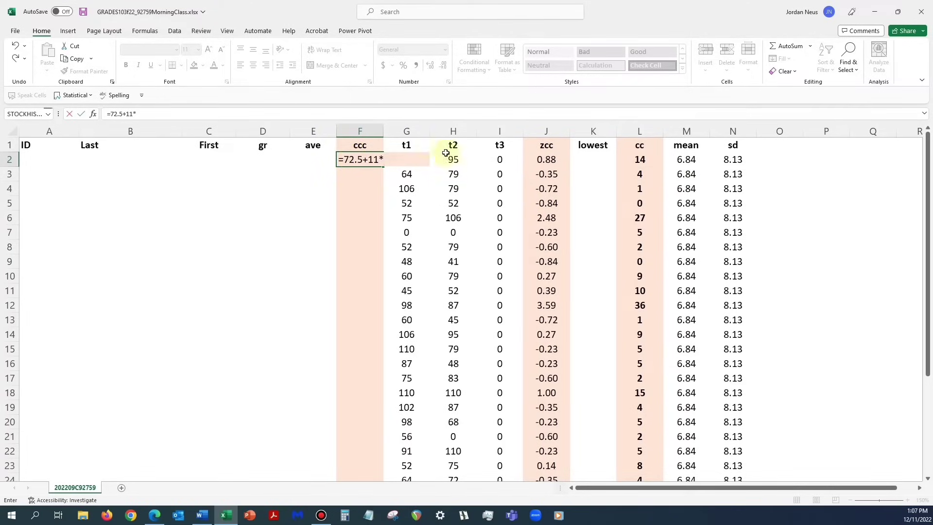
{"action": "left_click", "coordinate": [554, 161]}
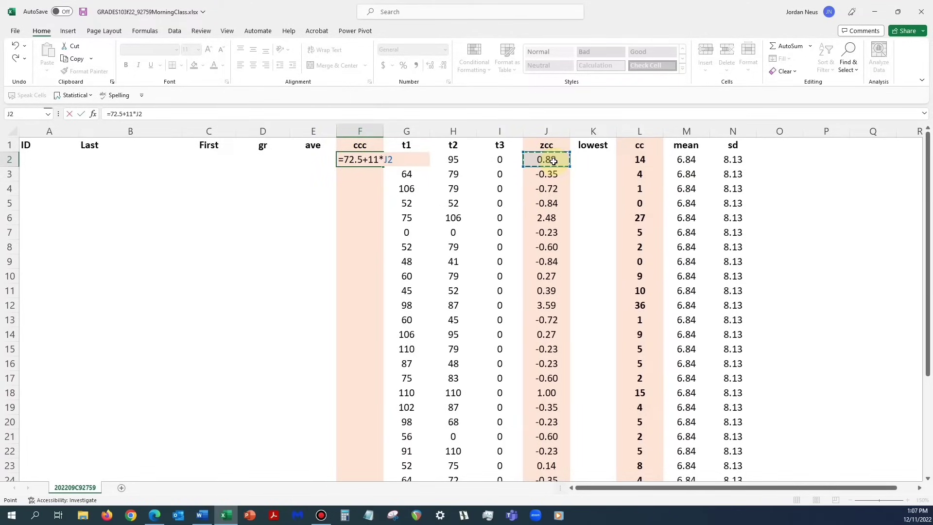
{"action": "key", "text": "Return"}
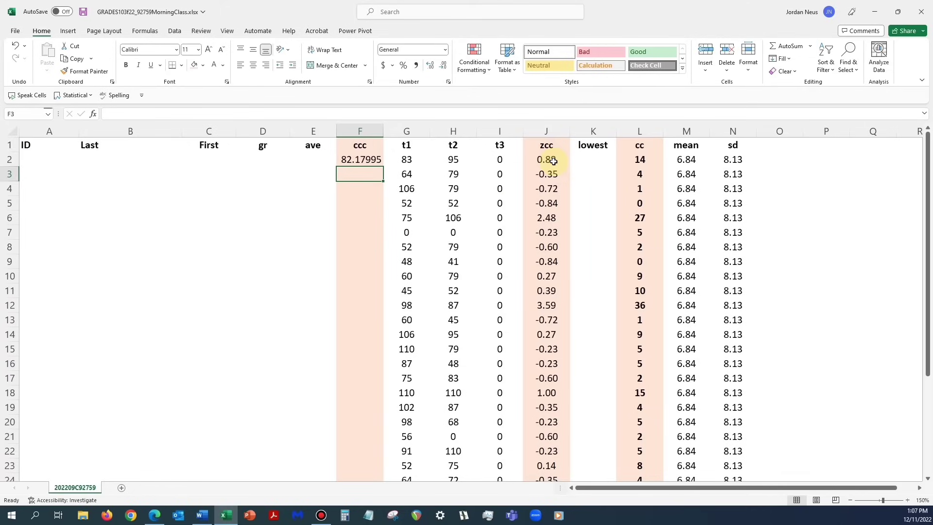
{"action": "left_click", "coordinate": [365, 160]}
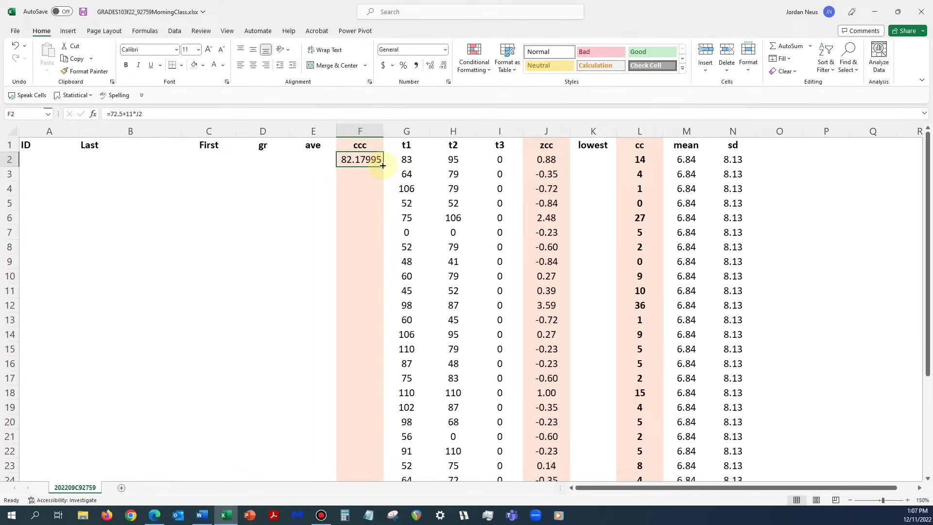
{"action": "left_click_drag", "start_coordinate": [382, 166], "coordinate": [372, 450]}
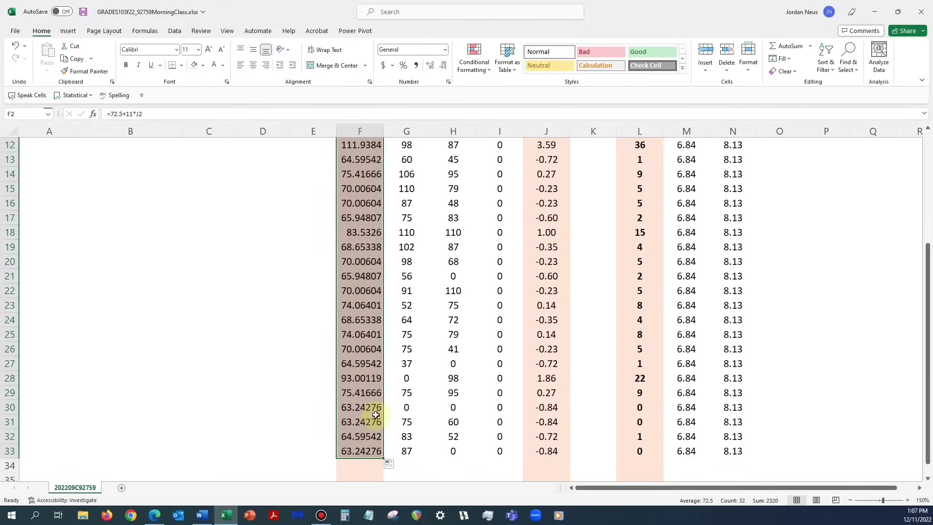
Step: Format F2:F33 as centred Number values with 0 decimal places
{"action": "scroll", "coordinate": [375, 415], "scroll_direction": "up", "scroll_amount": 4}
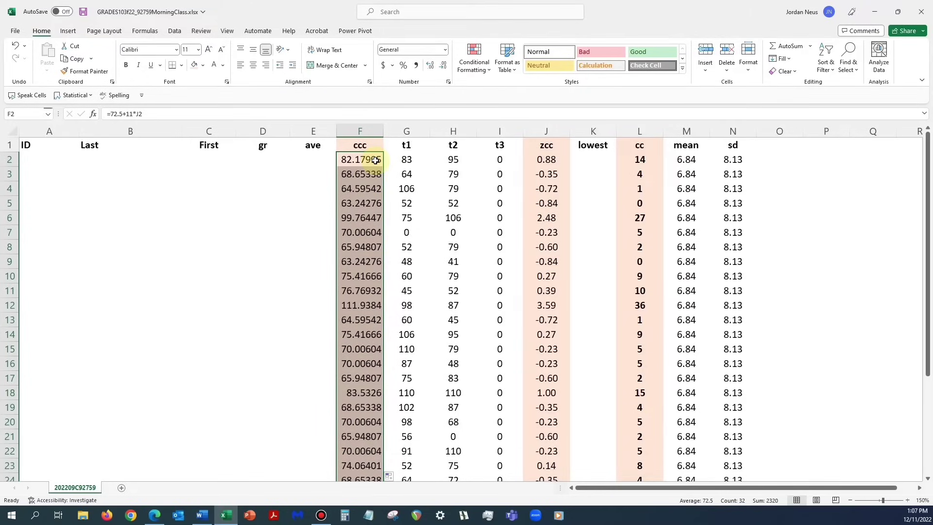
{"action": "right_click", "coordinate": [357, 162]}
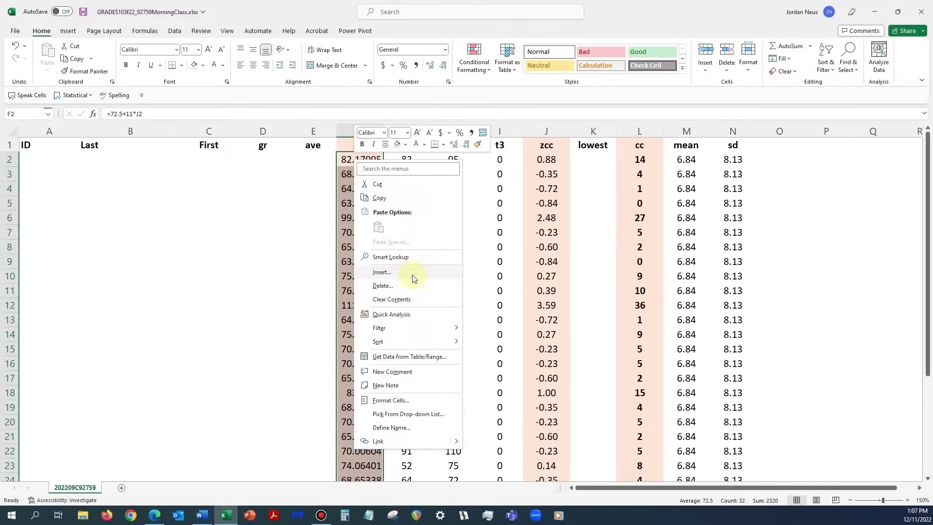
{"action": "left_click", "coordinate": [406, 400]}
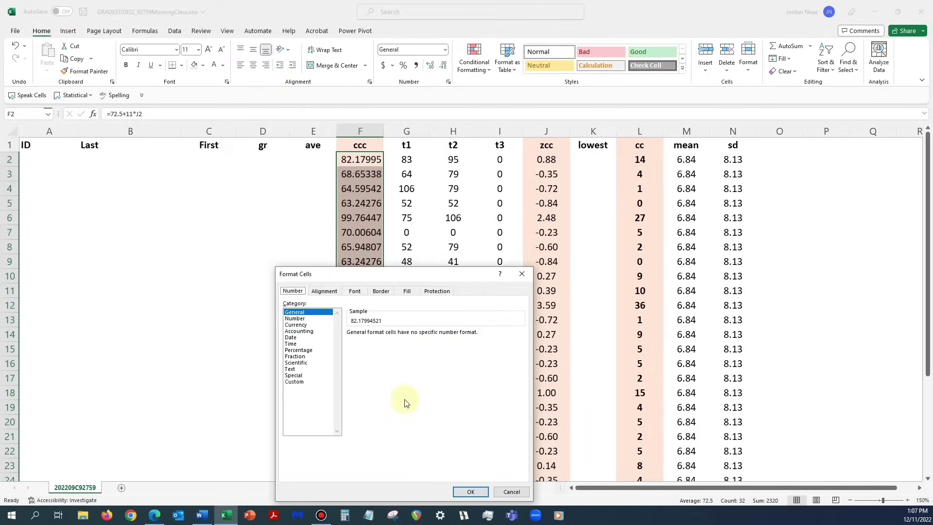
{"action": "left_click", "coordinate": [295, 318]}
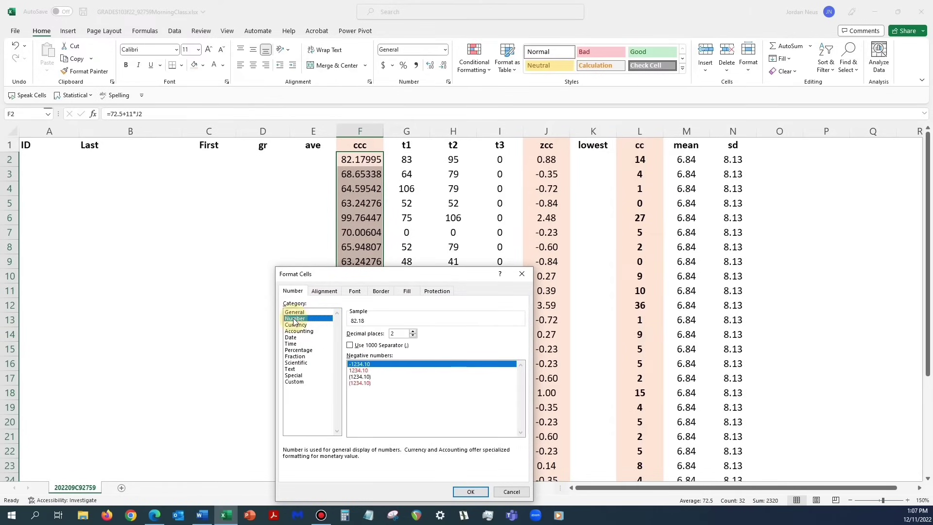
{"action": "left_click", "coordinate": [413, 335]}
{"action": "left_click", "coordinate": [413, 335]}
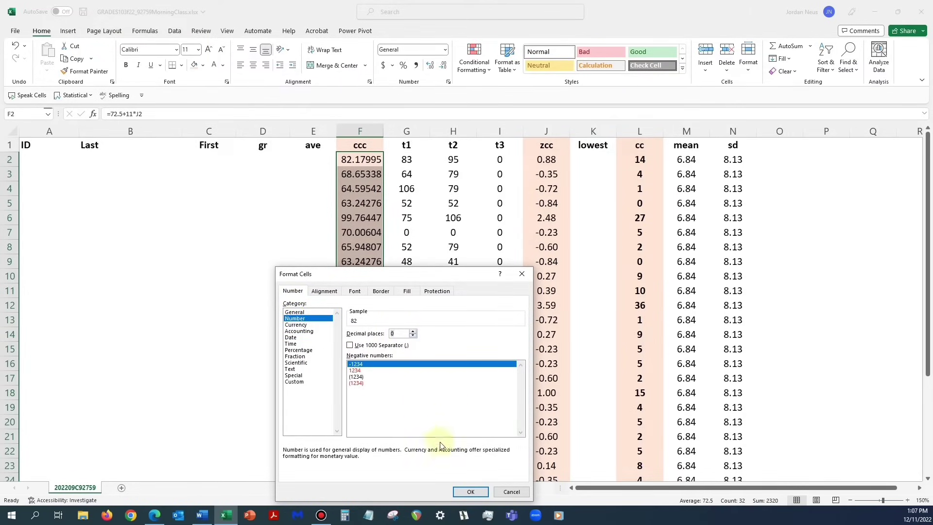
{"action": "left_click", "coordinate": [469, 491]}
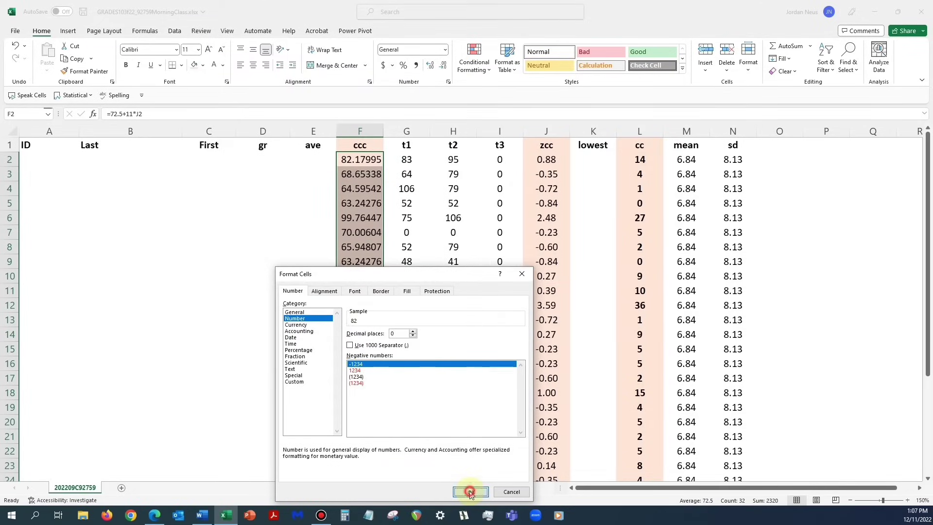
{"action": "left_click", "coordinate": [253, 66]}
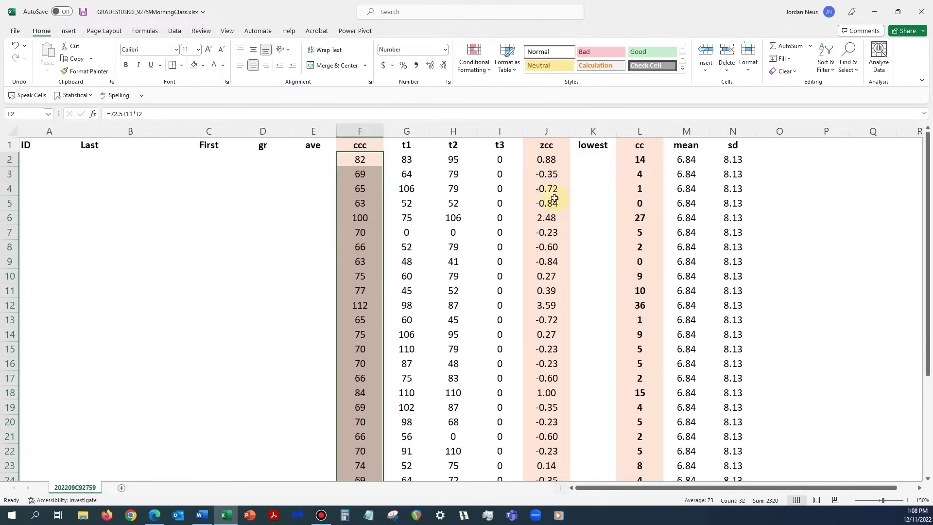
{"action": "left_click", "coordinate": [550, 306]}
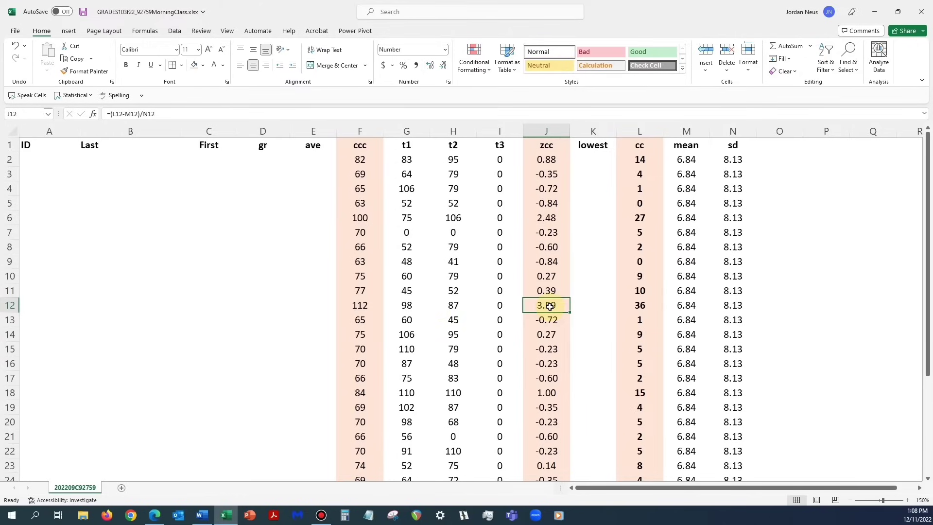
{"action": "left_click", "coordinate": [364, 306]}
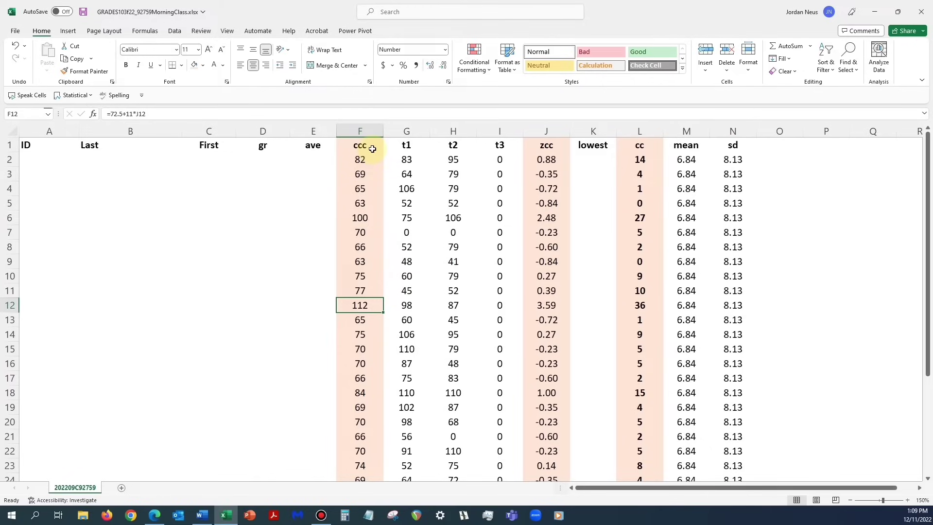
{"action": "left_click", "coordinate": [596, 161]}
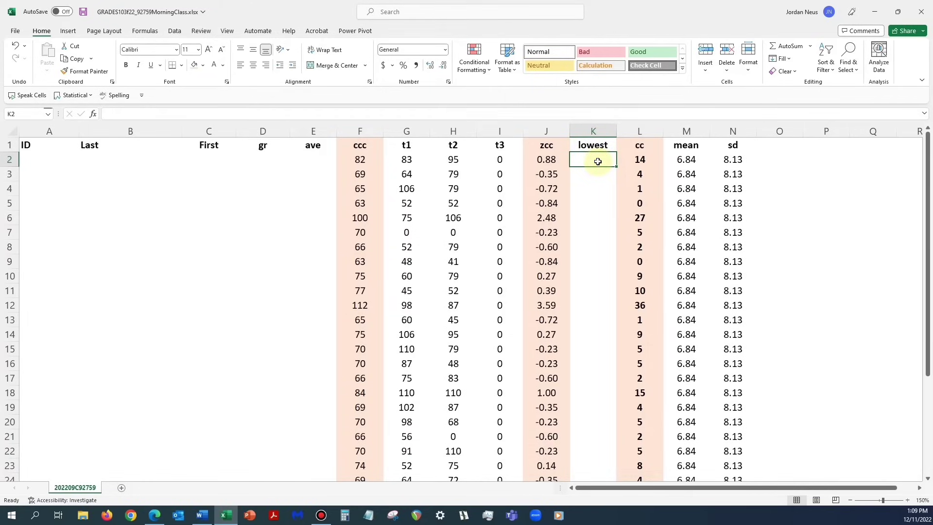
Step: Enter =MIN(F2,G2,H2,I2) in K2 to find the lowest of ccc, t1, t2 and t3
{"action": "left_click", "coordinate": [598, 161]}
{"action": "type", "text": "="}
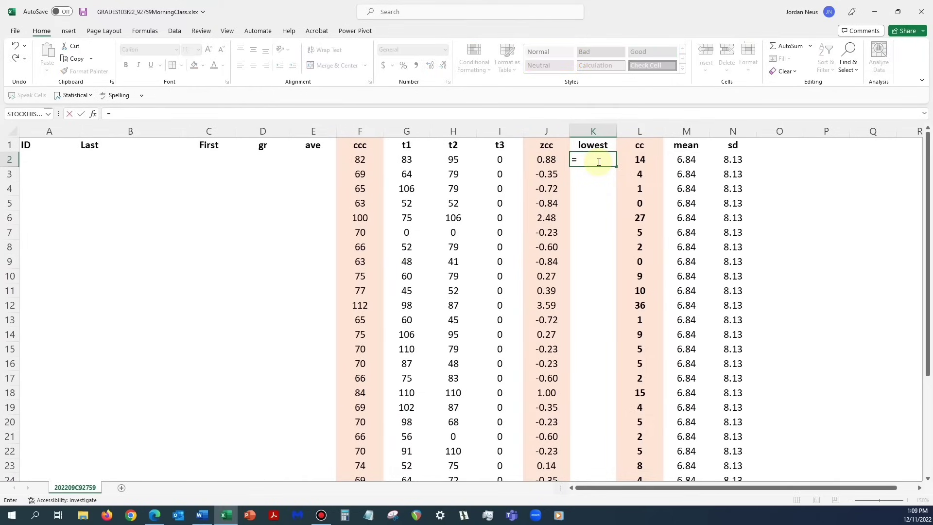
{"action": "type", "text": "m"}
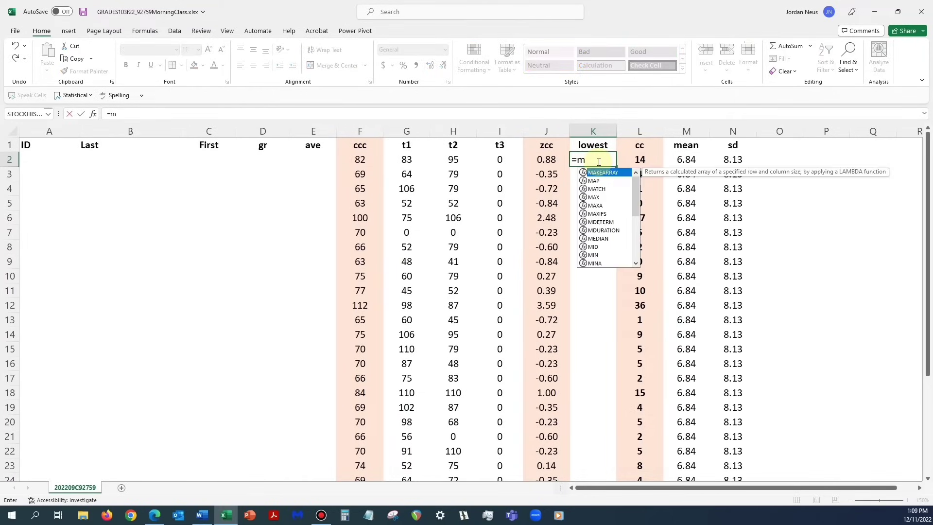
{"action": "type", "text": "i"}
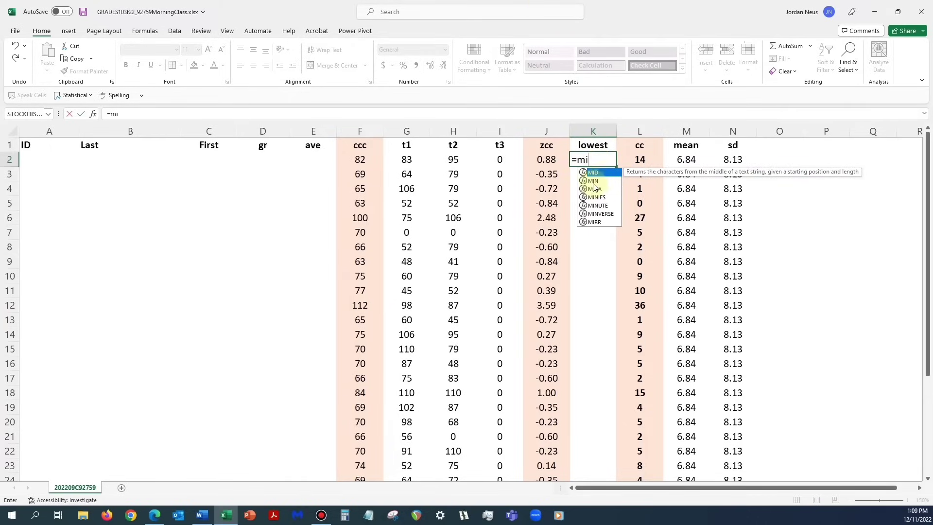
{"action": "double_click", "coordinate": [594, 181]}
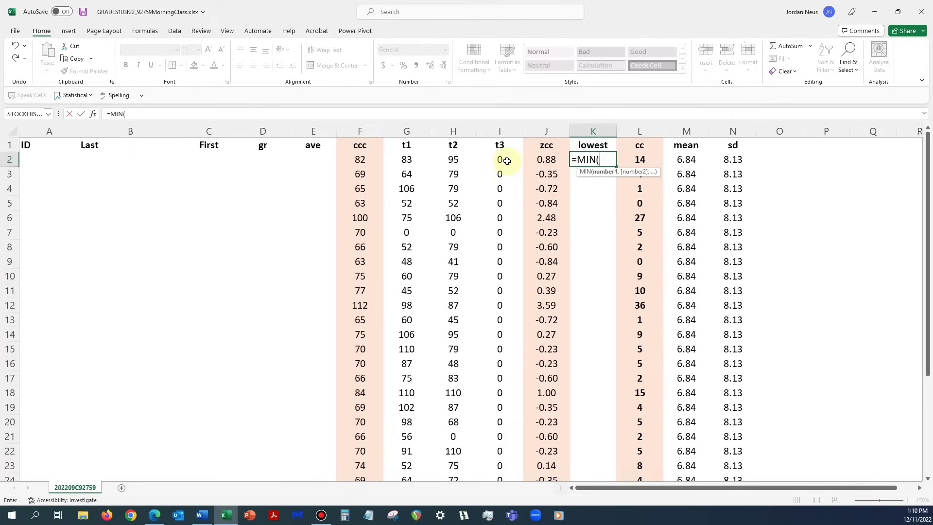
{"action": "left_click", "coordinate": [358, 163]}
{"action": "type", "text": ","}
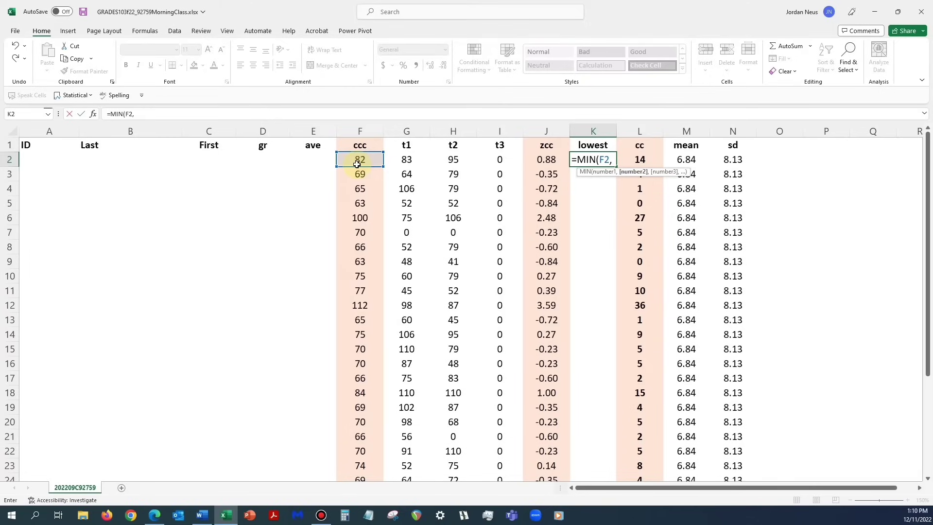
{"action": "left_click", "coordinate": [412, 161]}
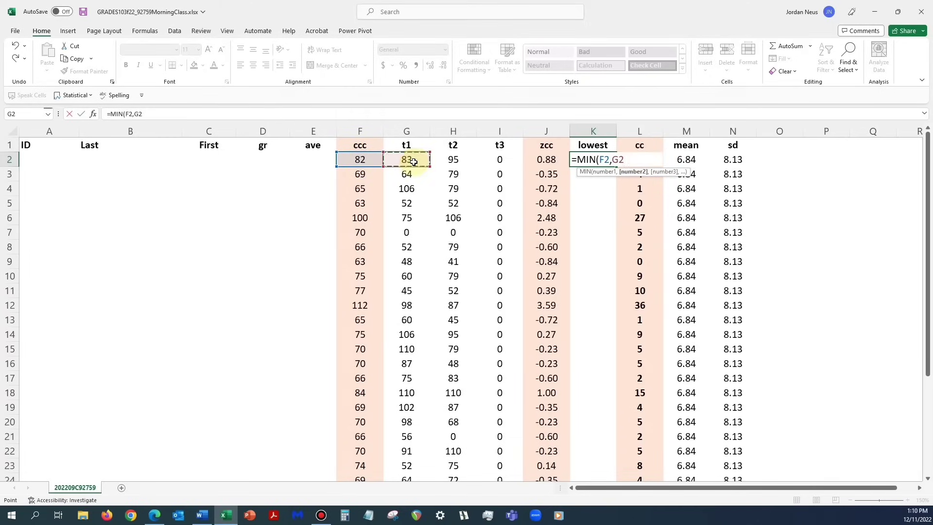
{"action": "type", "text": ","}
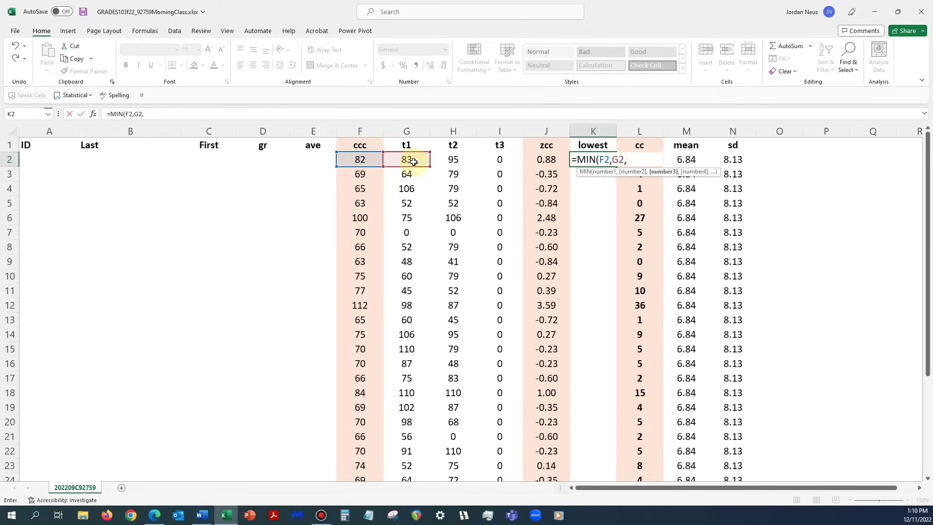
{"action": "left_click", "coordinate": [452, 160]}
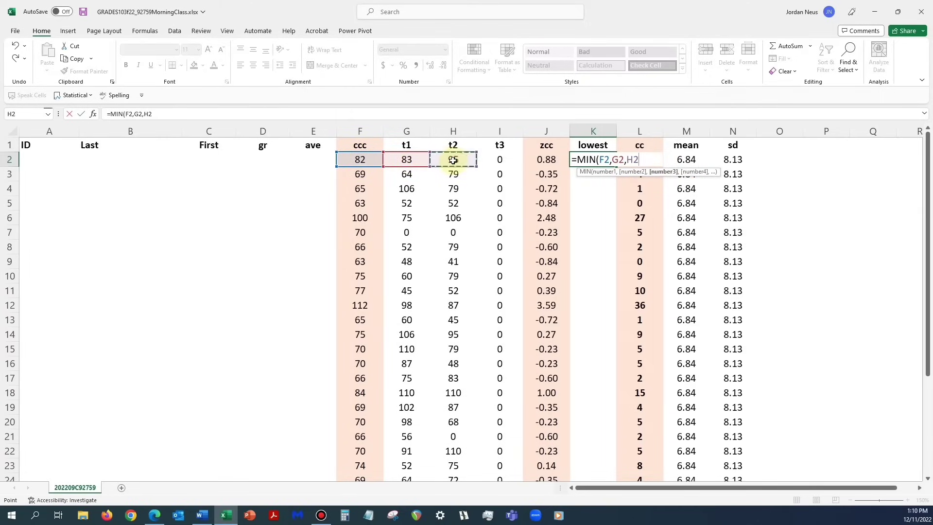
{"action": "type", "text": ","}
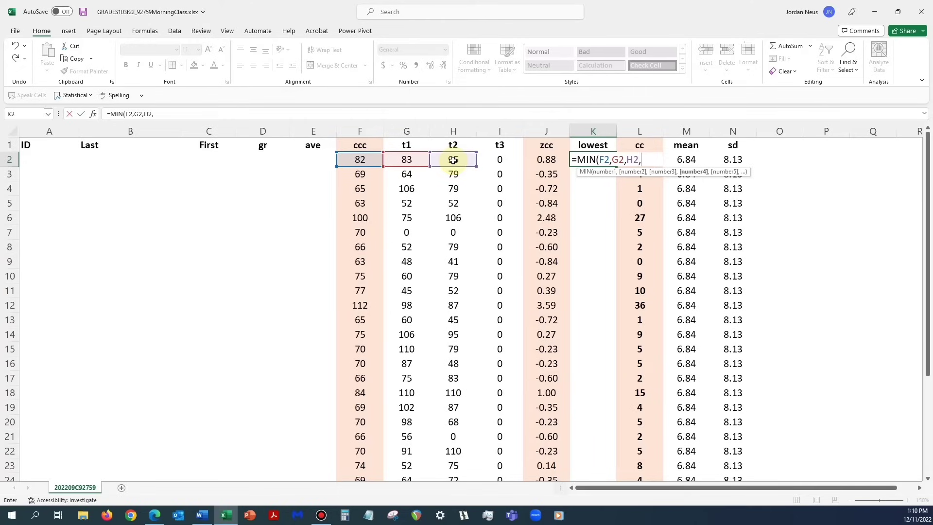
{"action": "left_click", "coordinate": [506, 163]}
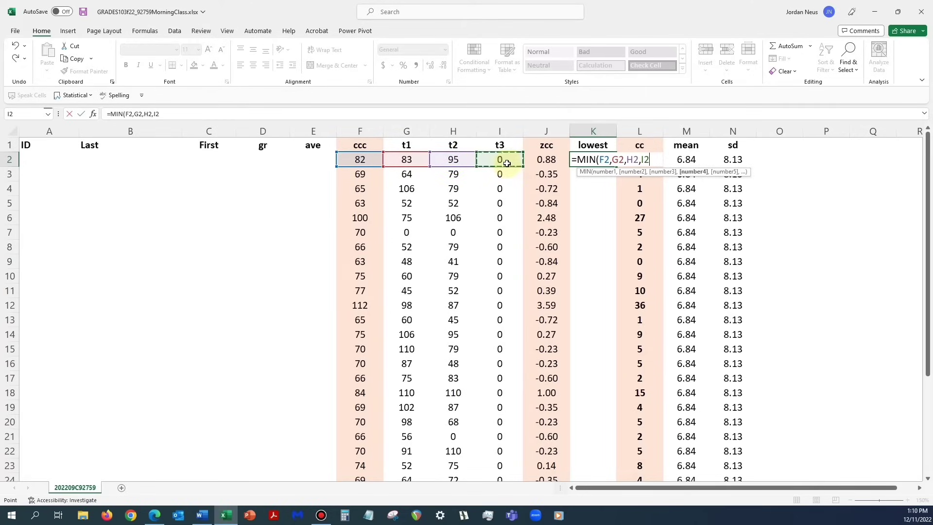
{"action": "type", "text": ")"}
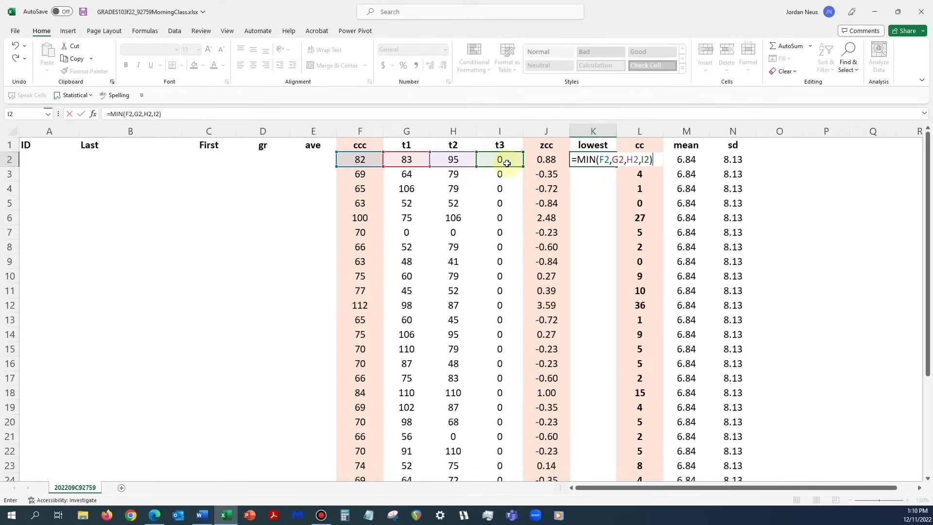
{"action": "key", "text": "Return"}
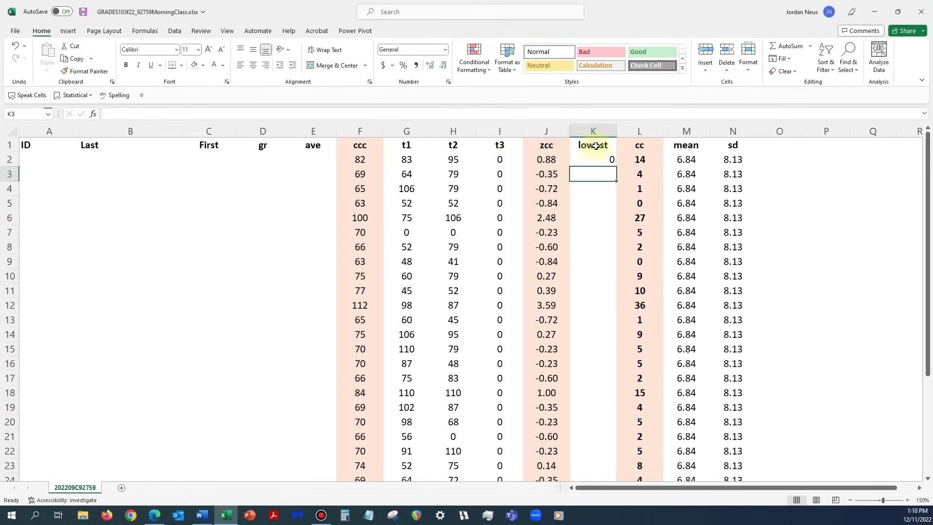
Step: Fill the MIN formula from K2 down to K33 and center column K's values
{"action": "left_click", "coordinate": [608, 160]}
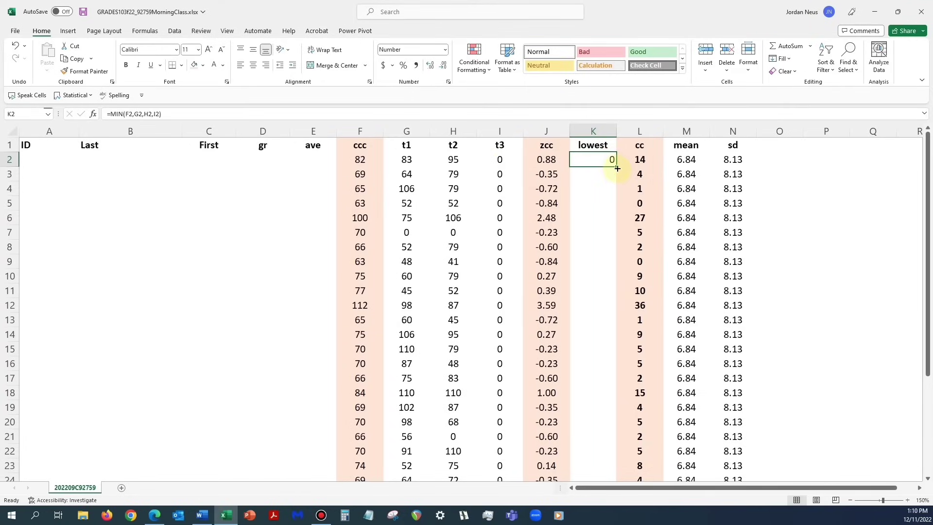
{"action": "left_click_drag", "start_coordinate": [616, 165], "coordinate": [601, 455]}
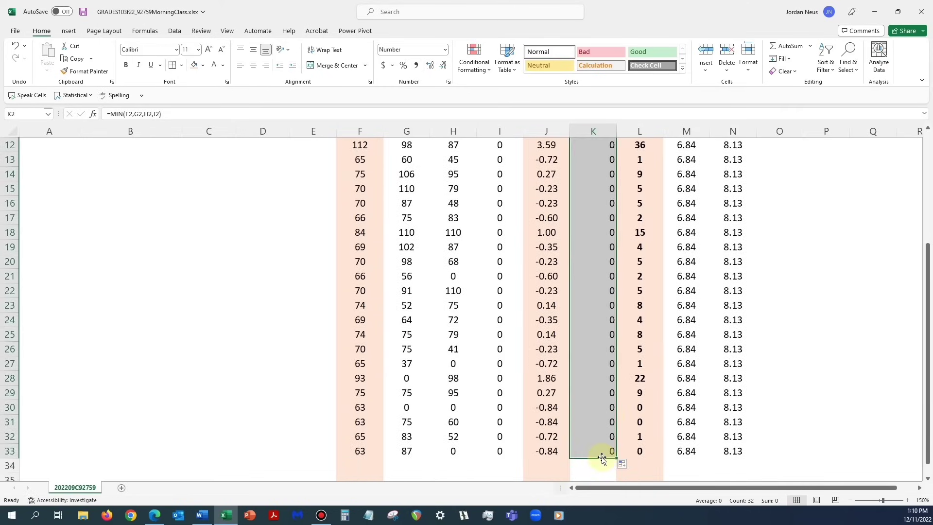
{"action": "scroll", "coordinate": [908, 289], "scroll_direction": "up", "scroll_amount": 4}
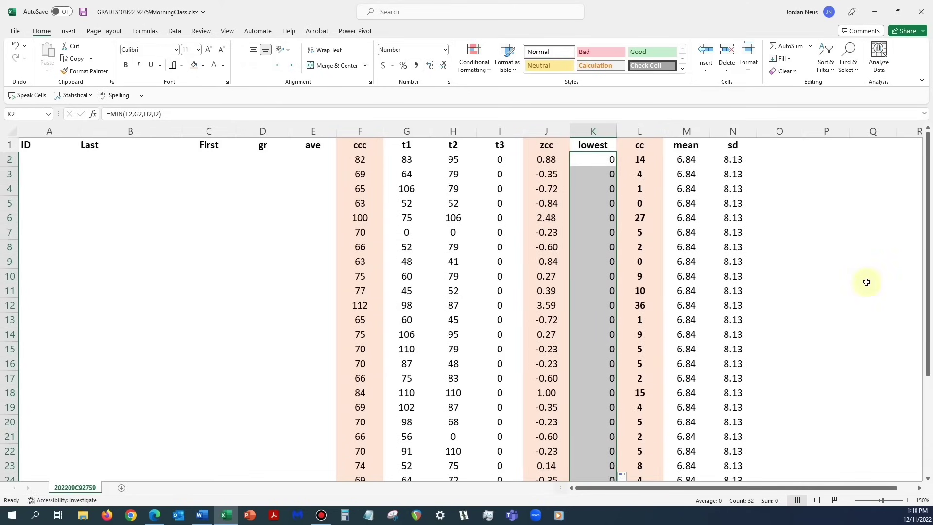
{"action": "left_click", "coordinate": [588, 130]}
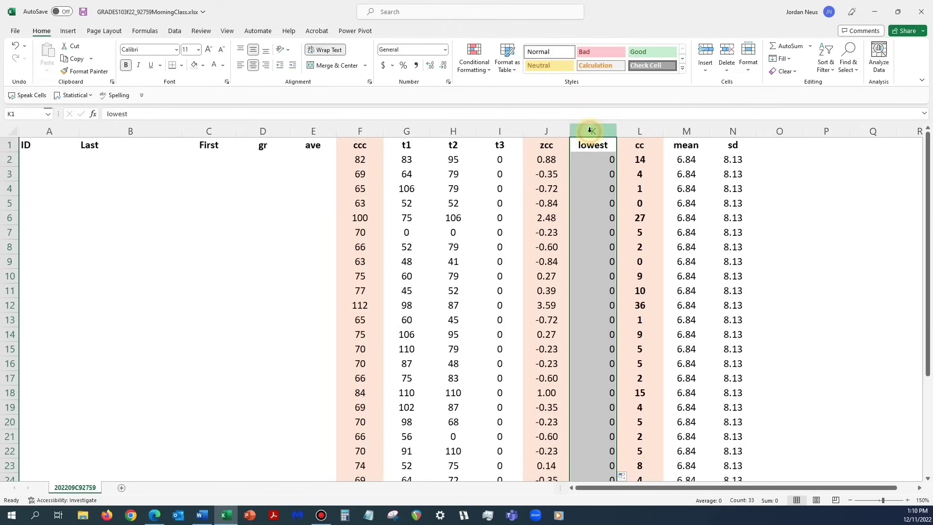
{"action": "left_click", "coordinate": [252, 65]}
{"action": "left_click", "coordinate": [251, 65]}
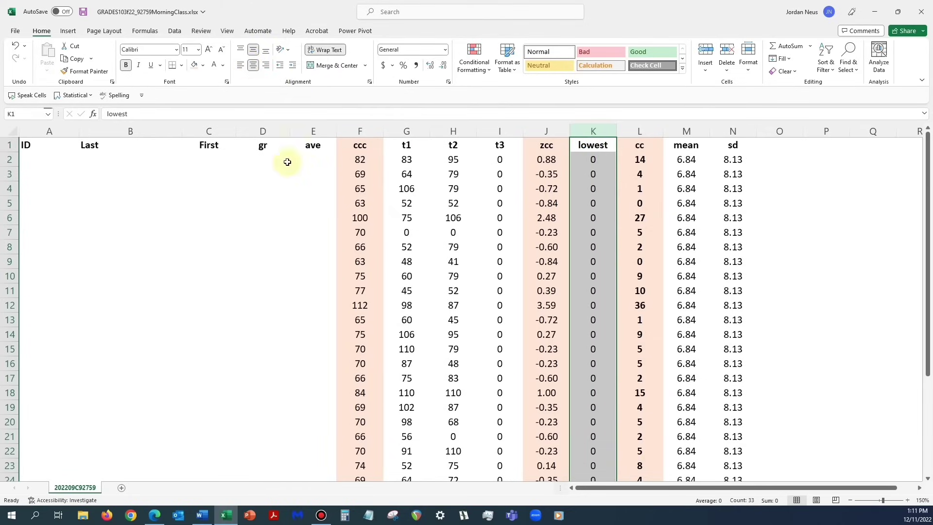
Step: Save, then enter =(F2+G2+H2+I2-K2)/3 in E2 so it shows 86.726648
{"action": "left_click", "coordinate": [312, 156]}
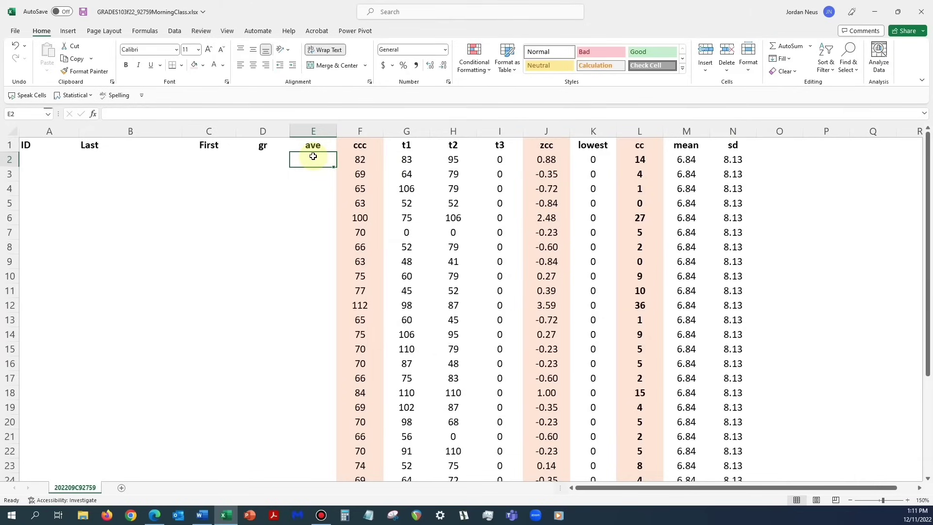
{"action": "key", "text": "ctrl+s"}
{"action": "type", "text": "="}
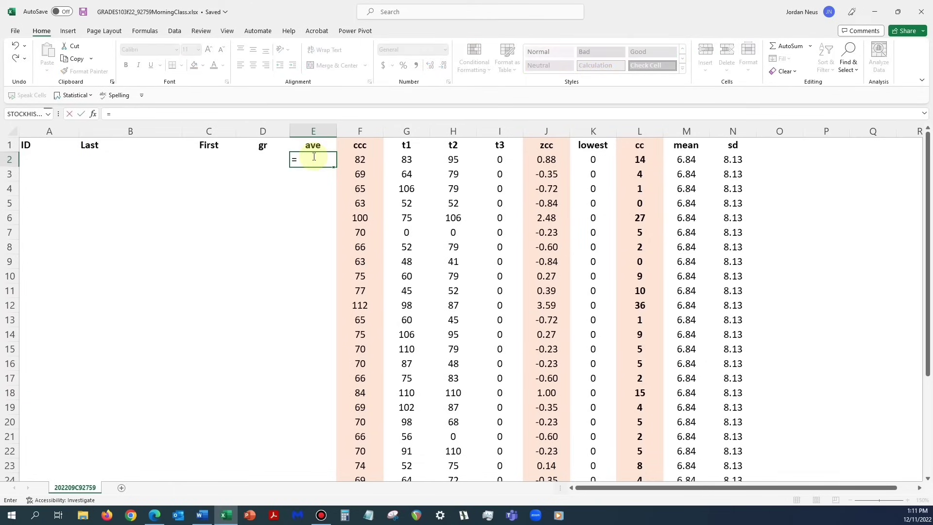
{"action": "type", "text": "("}
{"action": "left_click", "coordinate": [366, 161]}
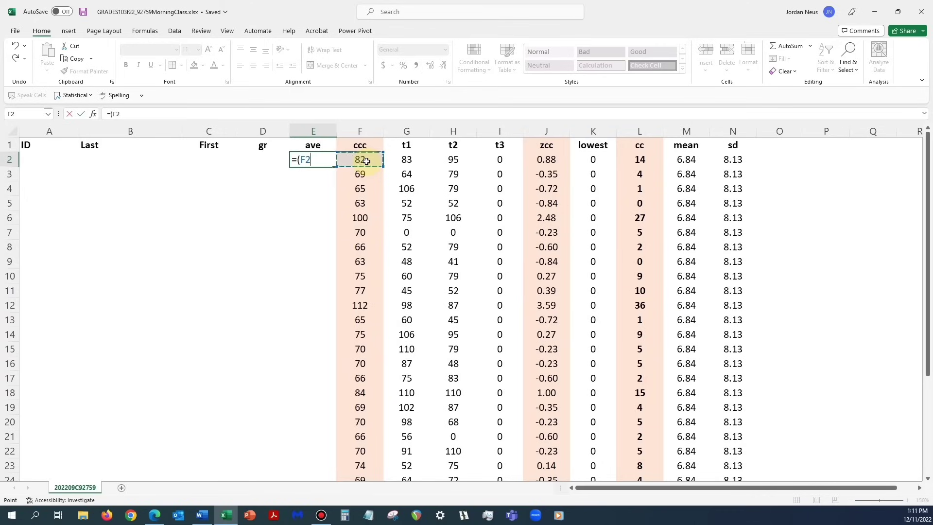
{"action": "type", "text": "+"}
{"action": "left_click", "coordinate": [412, 158]}
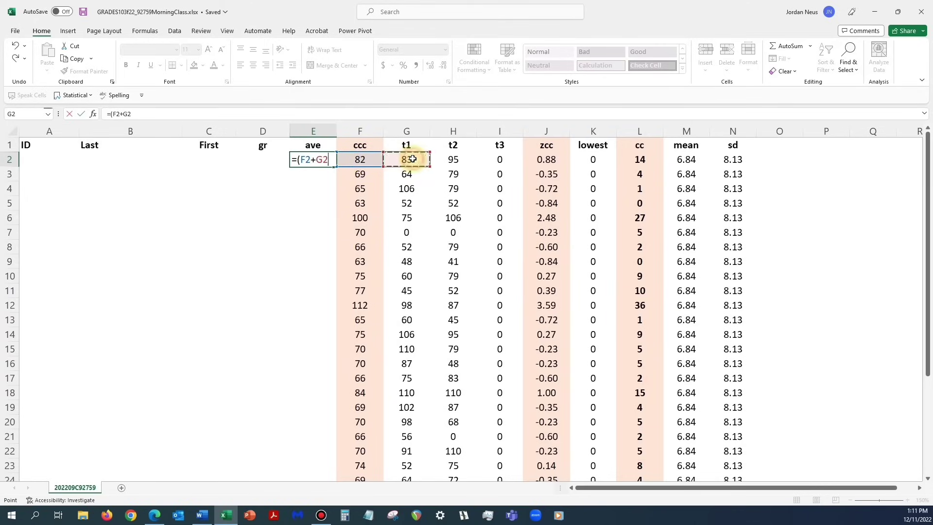
{"action": "type", "text": "+"}
{"action": "left_click", "coordinate": [453, 158]}
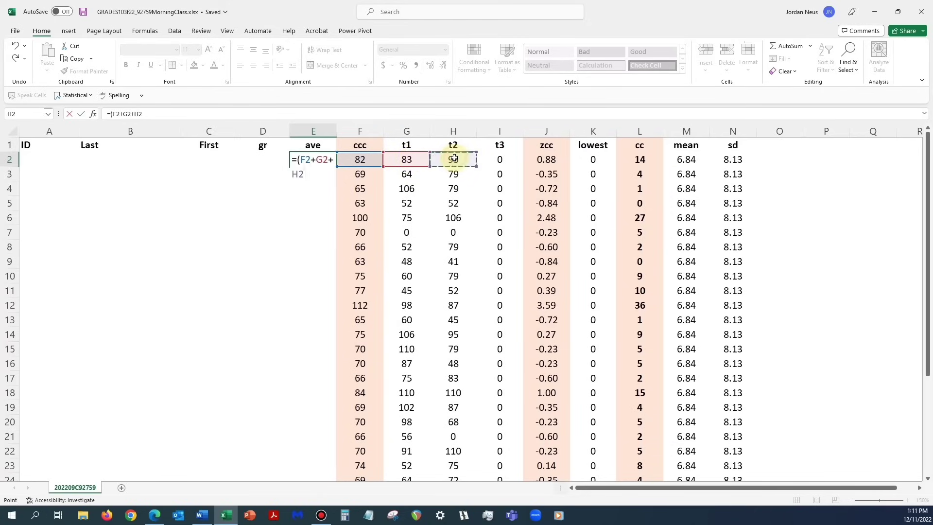
{"action": "type", "text": "+"}
{"action": "left_click", "coordinate": [502, 159]}
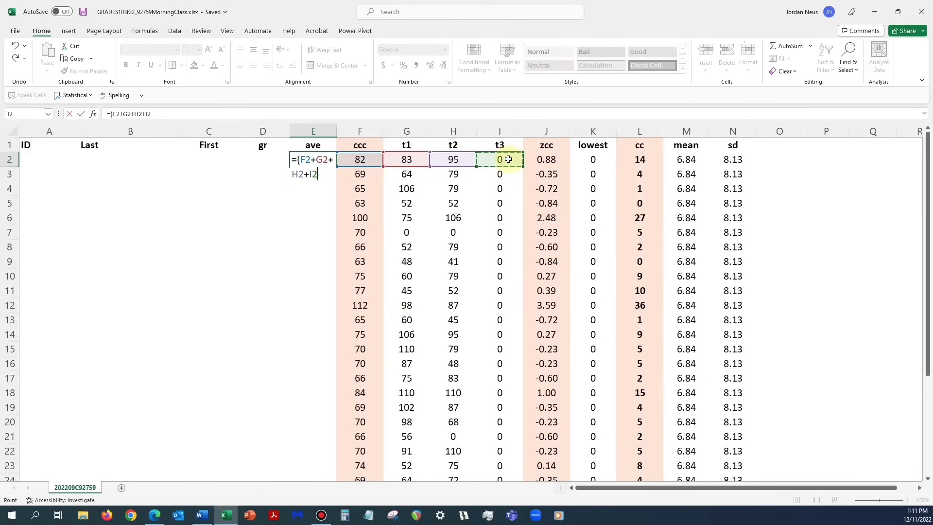
{"action": "type", "text": "-"}
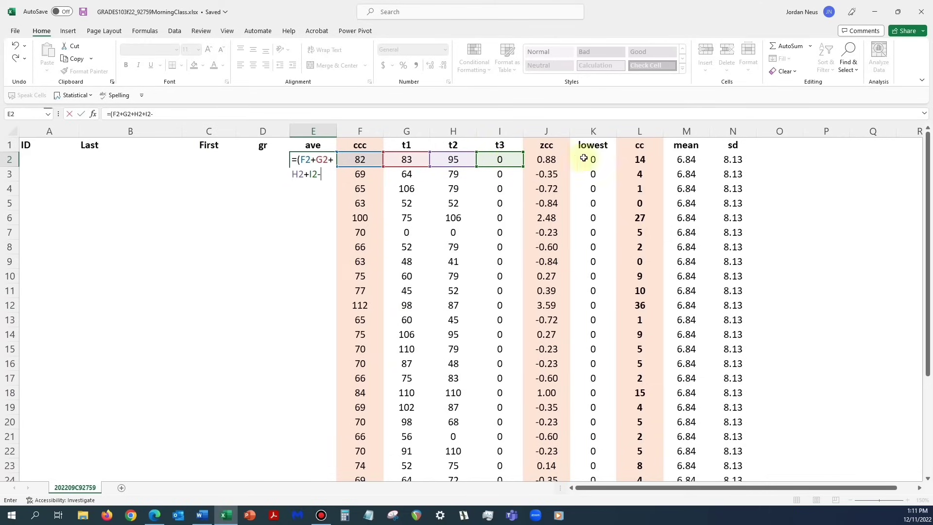
{"action": "left_click", "coordinate": [598, 160]}
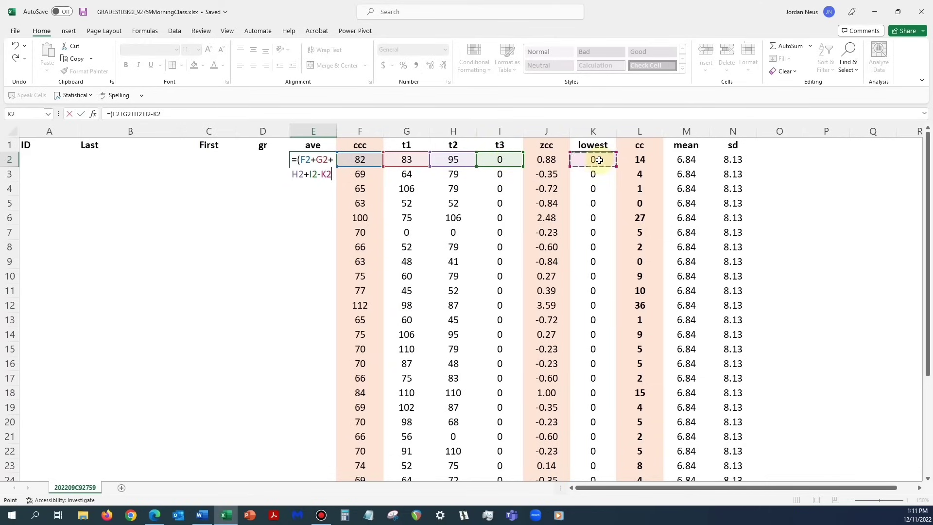
{"action": "type", "text": ")/"}
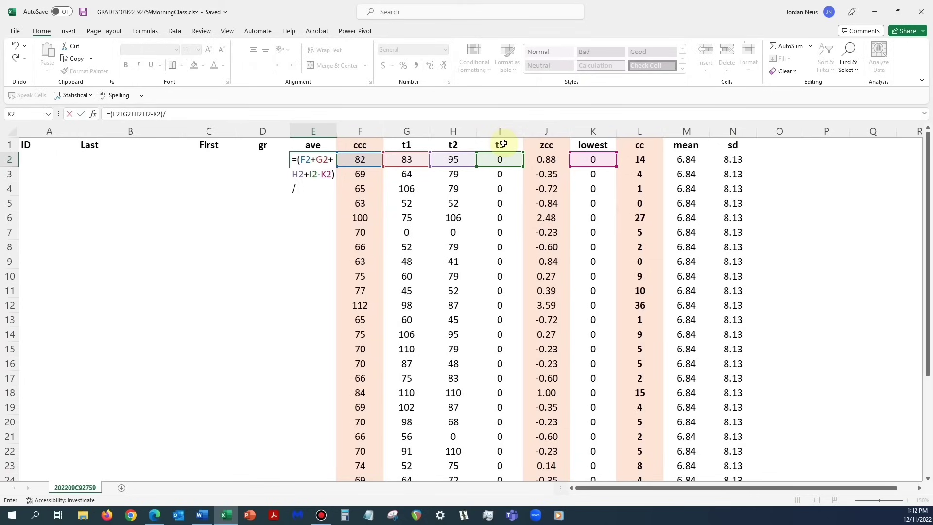
{"action": "type", "text": "3"}
{"action": "key", "text": "Return"}
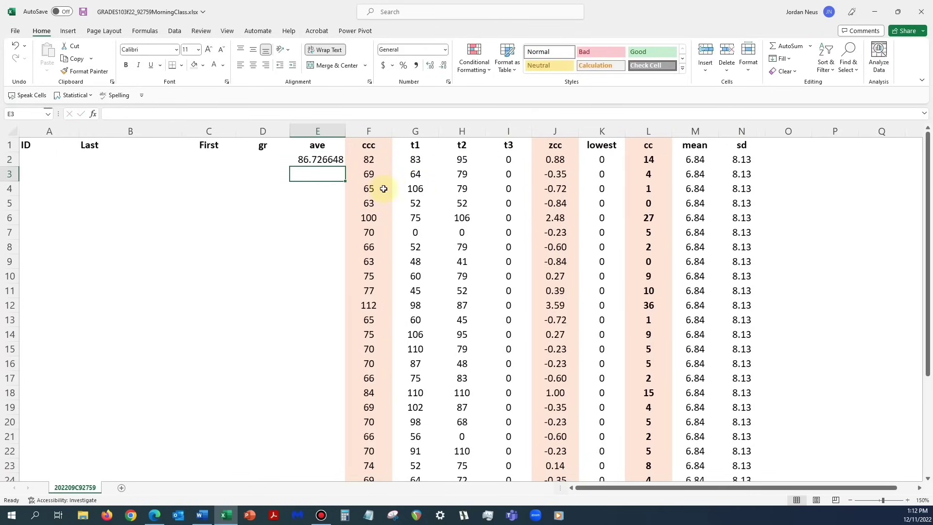
Step: Fill E2's drop-lowest average formula down to E33
{"action": "left_click", "coordinate": [331, 160]}
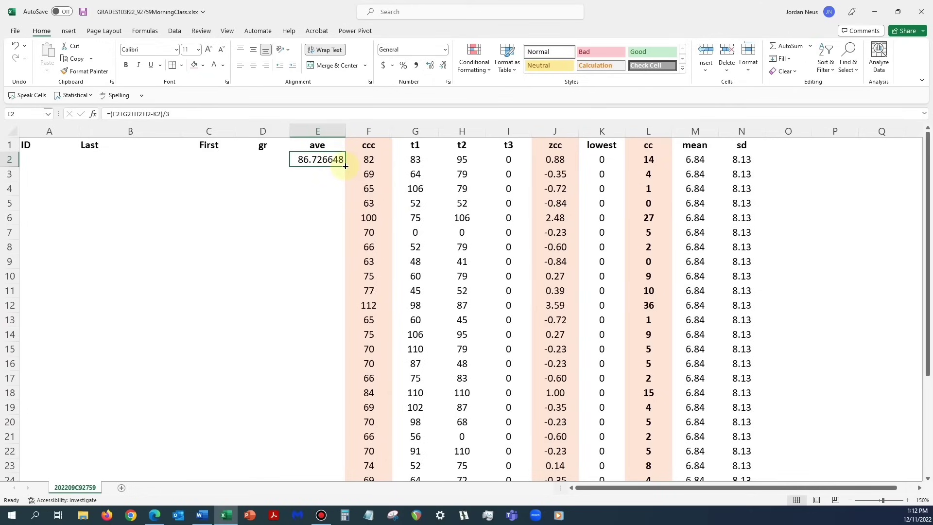
{"action": "left_click_drag", "start_coordinate": [345, 166], "coordinate": [323, 456]}
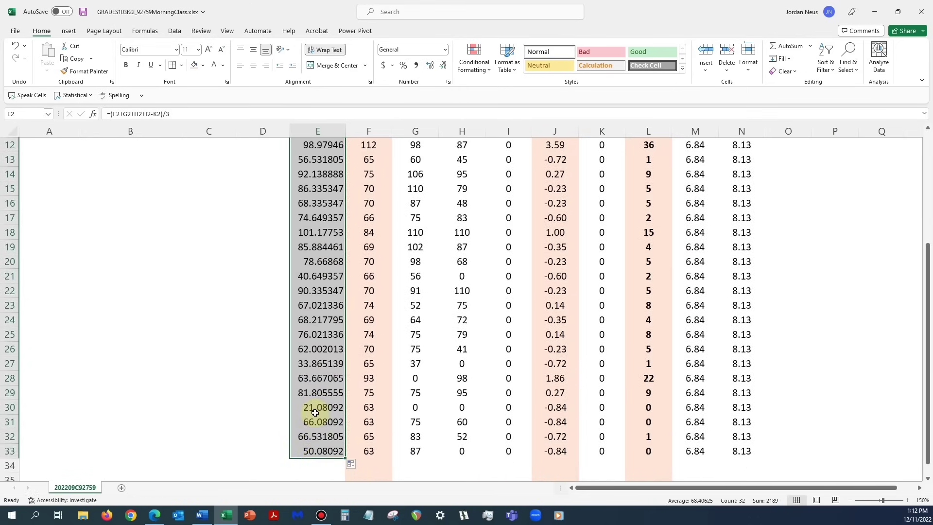
Step: Format the ave values as Number with 0 decimal places and center them
{"action": "right_click", "coordinate": [314, 273]}
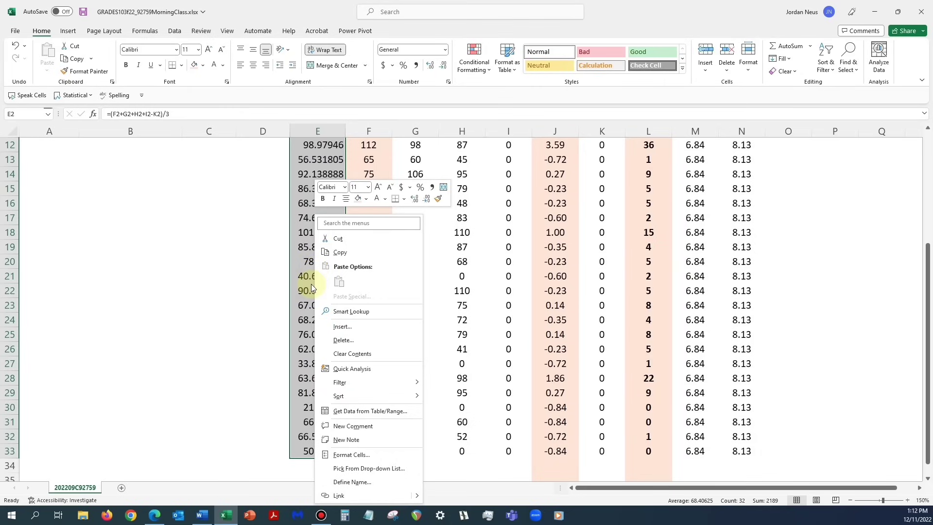
{"action": "left_click", "coordinate": [362, 454]}
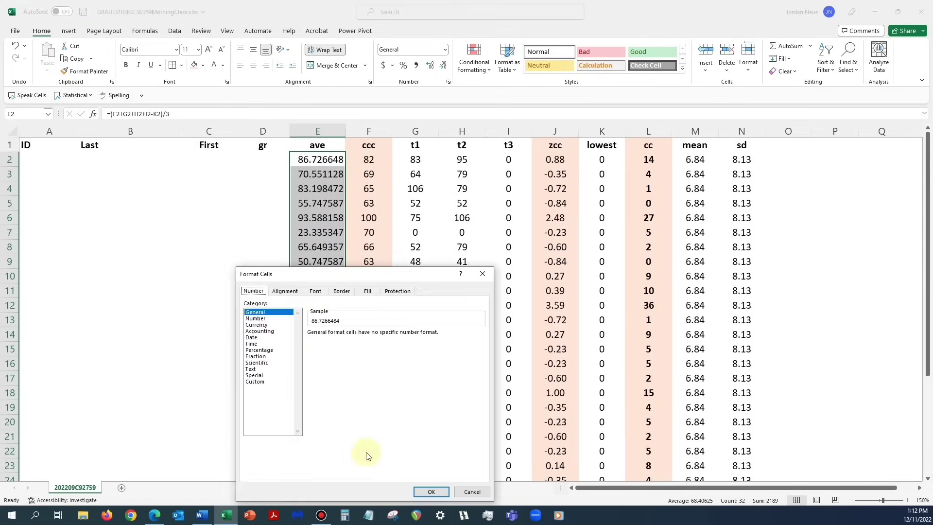
{"action": "left_click", "coordinate": [256, 318]}
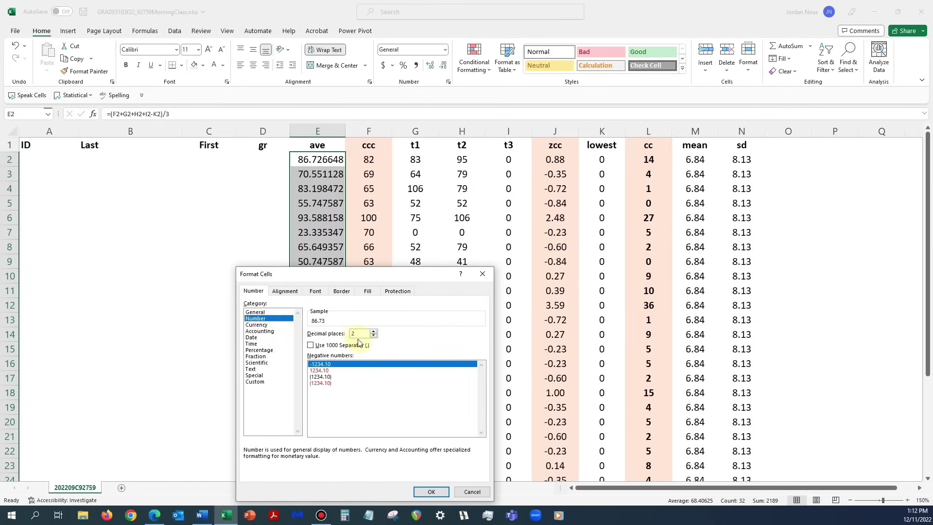
{"action": "left_click", "coordinate": [374, 335]}
{"action": "left_click", "coordinate": [374, 335]}
{"action": "left_click", "coordinate": [424, 491]}
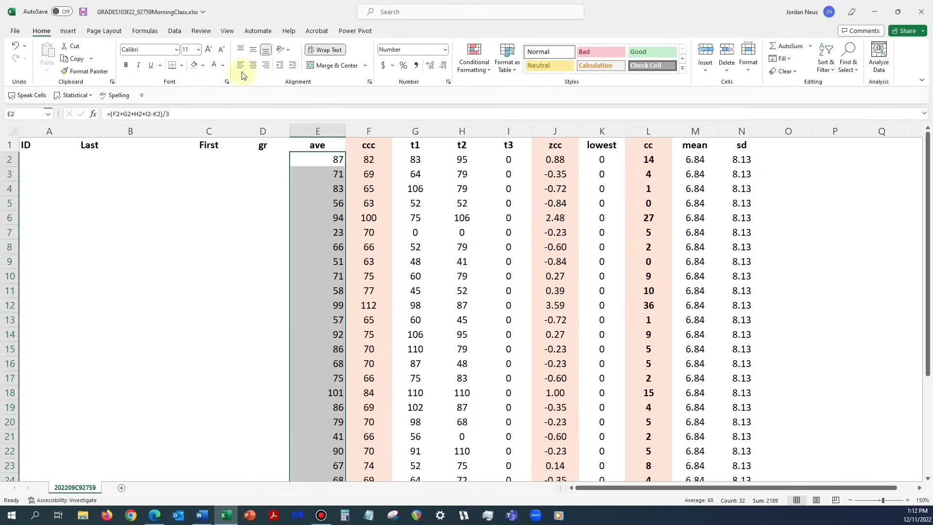
{"action": "left_click", "coordinate": [253, 65]}
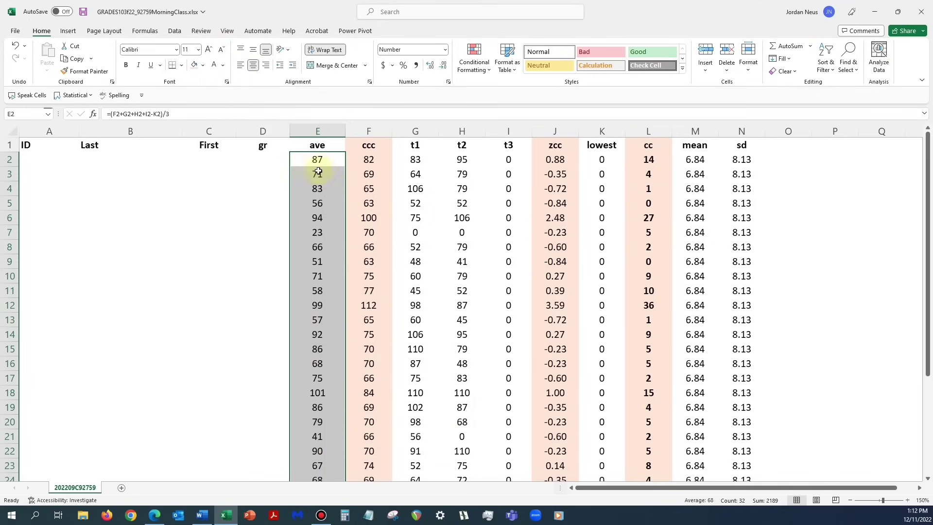
Step: Deselect the ave column and save GRADES103F22_92759MorningClass.xlsx
{"action": "left_click", "coordinate": [331, 163]}
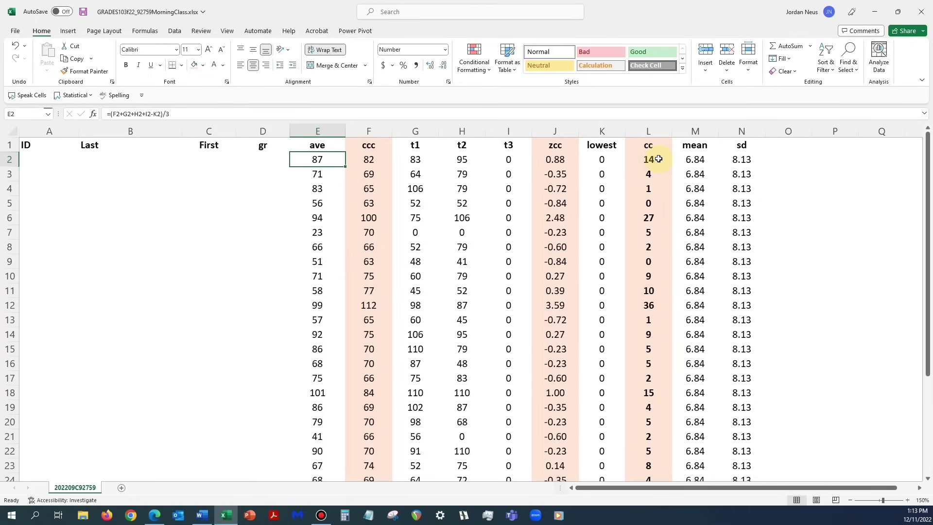
{"action": "key", "text": "ctrl+s"}
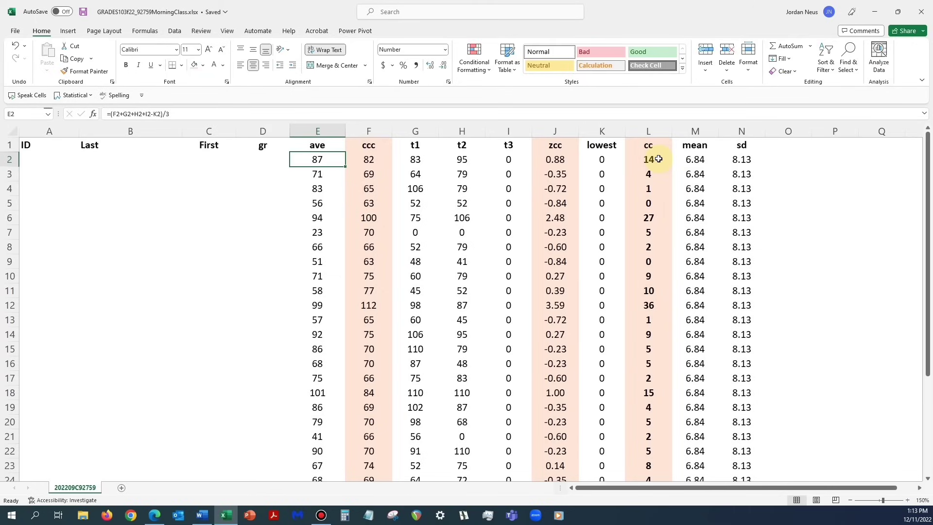